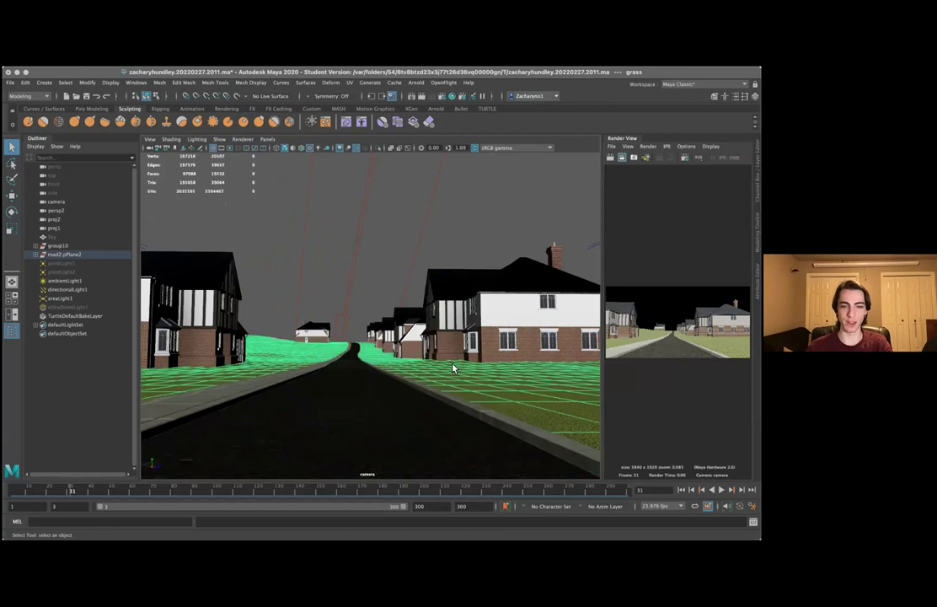
- Reframe the camera view from above the street, render frame 31, and resize the Render View to compare it with the viewport
left_click_drag(452, 368, 331, 278)
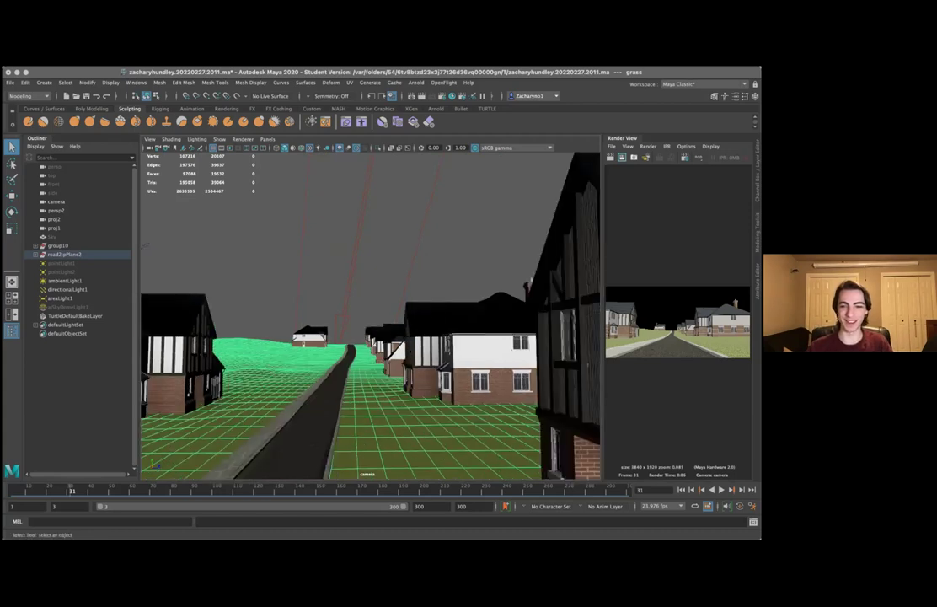
left_click_drag(602, 276, 410, 278)
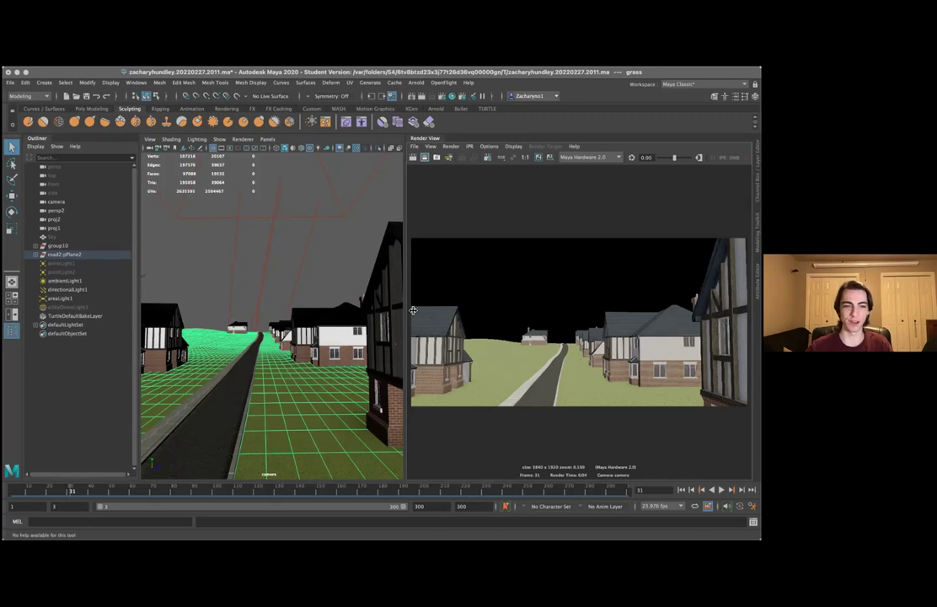
left_click_drag(405, 309, 529, 321)
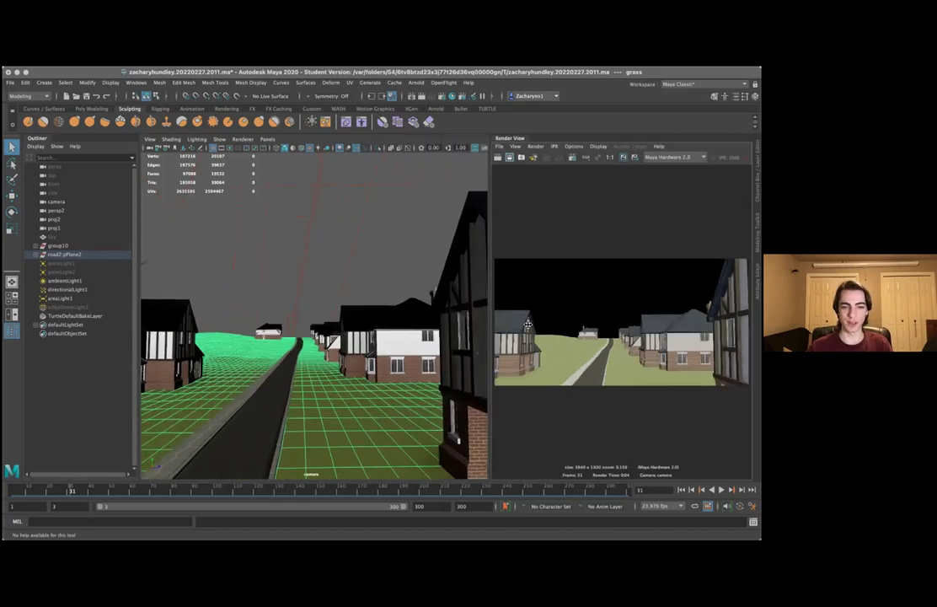
- Examine how the houses are built by selecting their roofs, first and ground floors, and a wooden beam
left_click(173, 314)
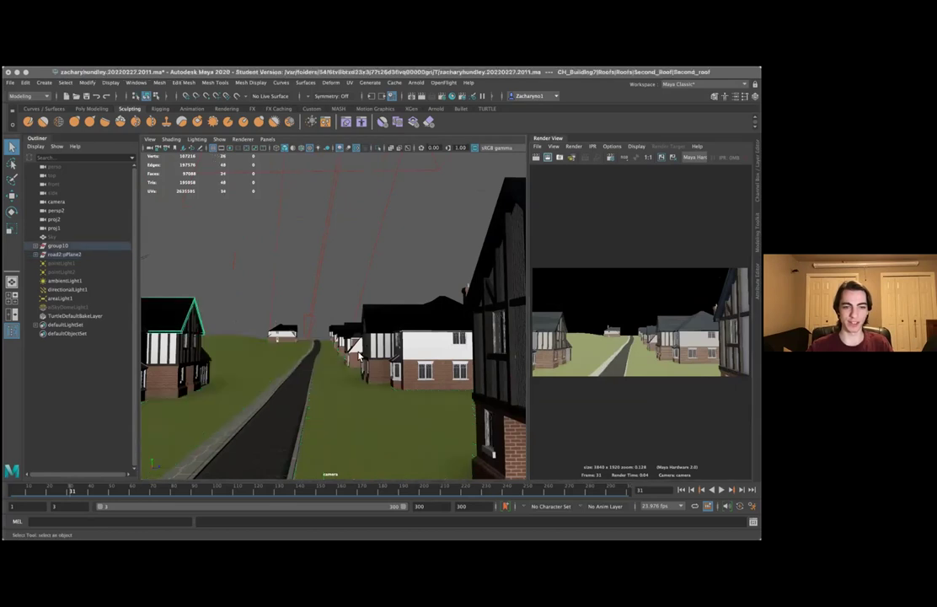
left_click(429, 329)
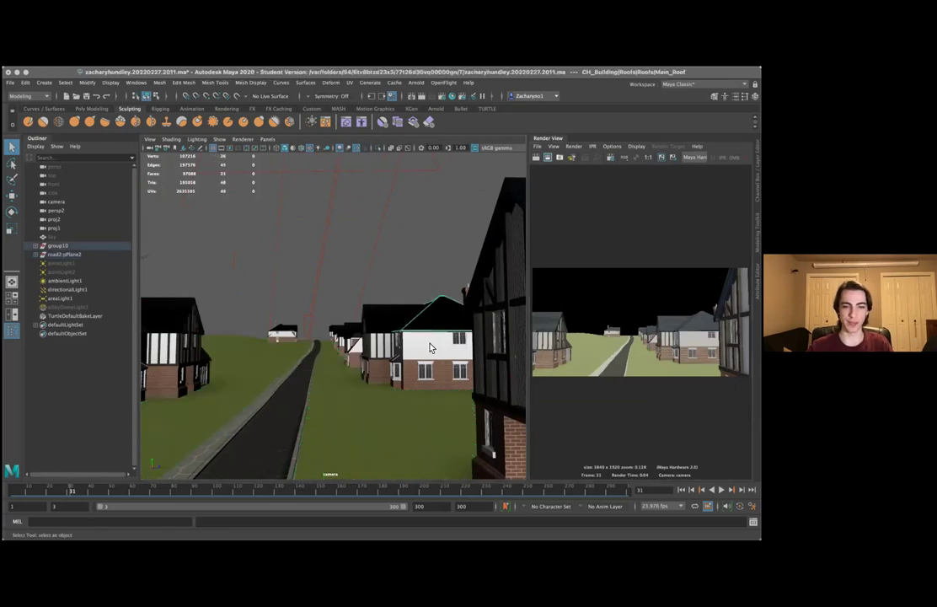
left_click(408, 382)
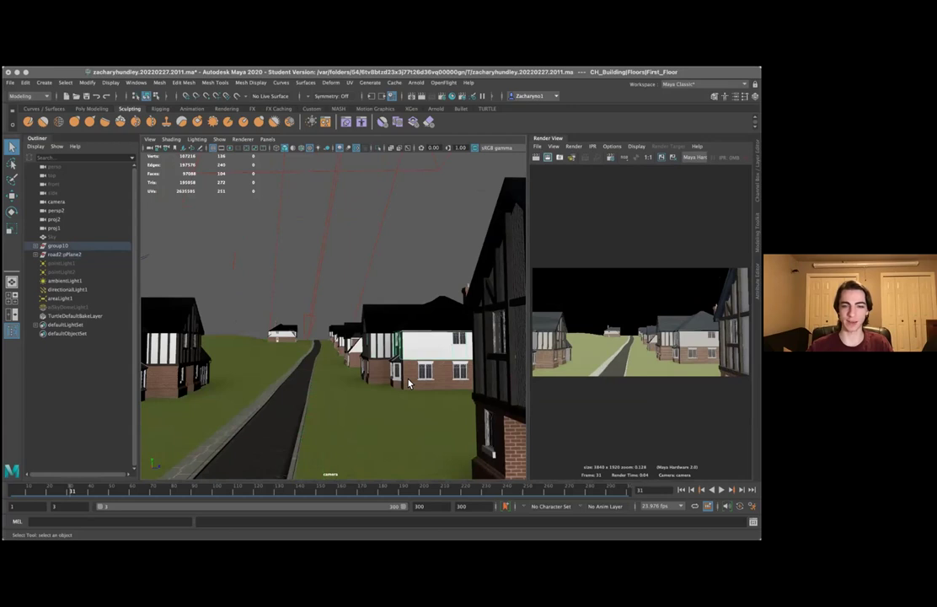
left_click(389, 376)
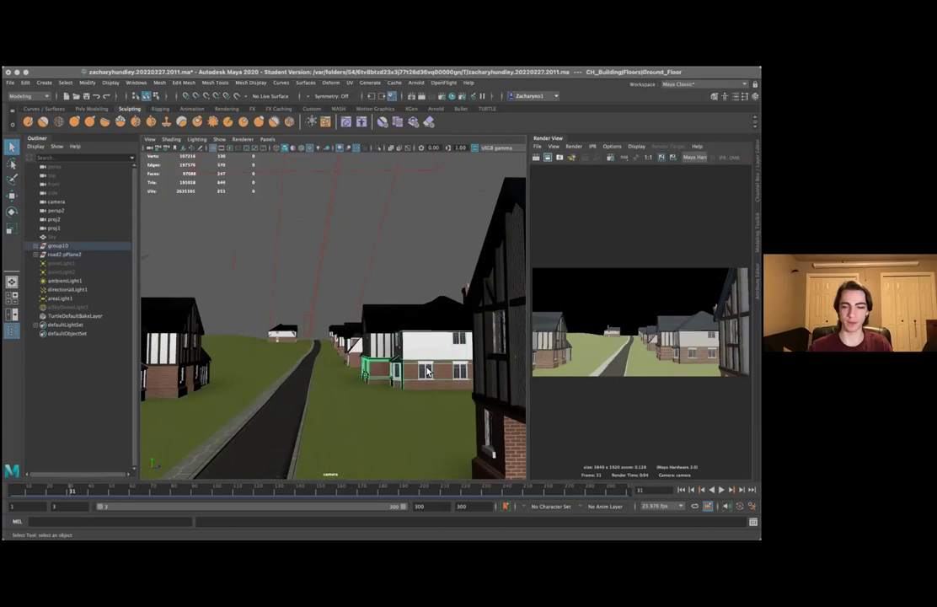
left_click(508, 377)
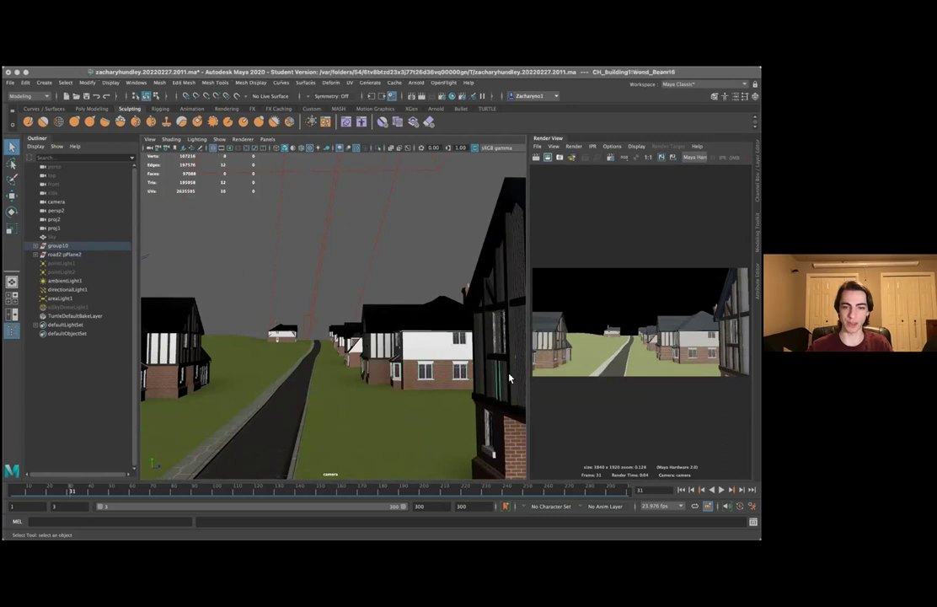
left_click(516, 271)
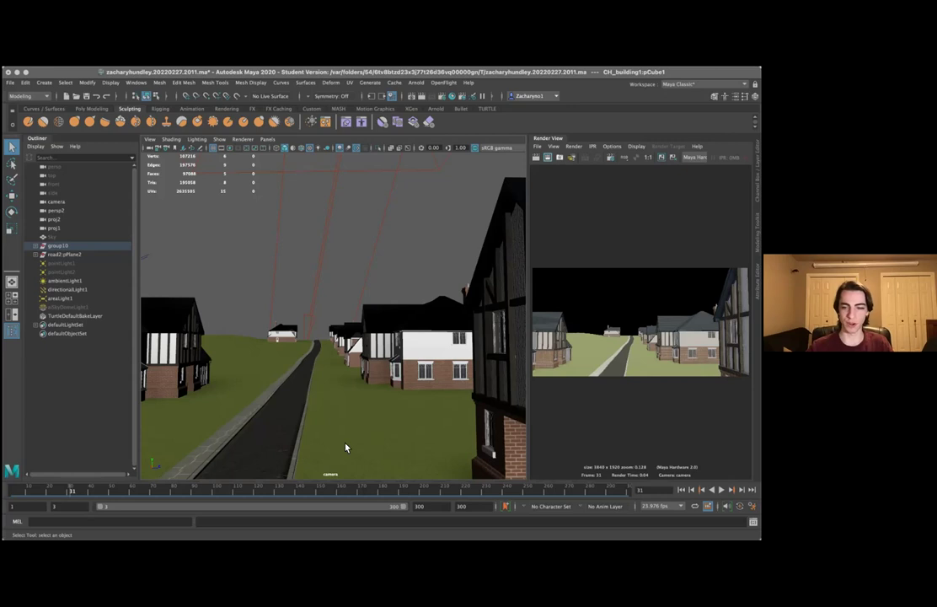
- Inspect the road surface and the full extent of the grass terrain from far outside the street
left_click(299, 455)
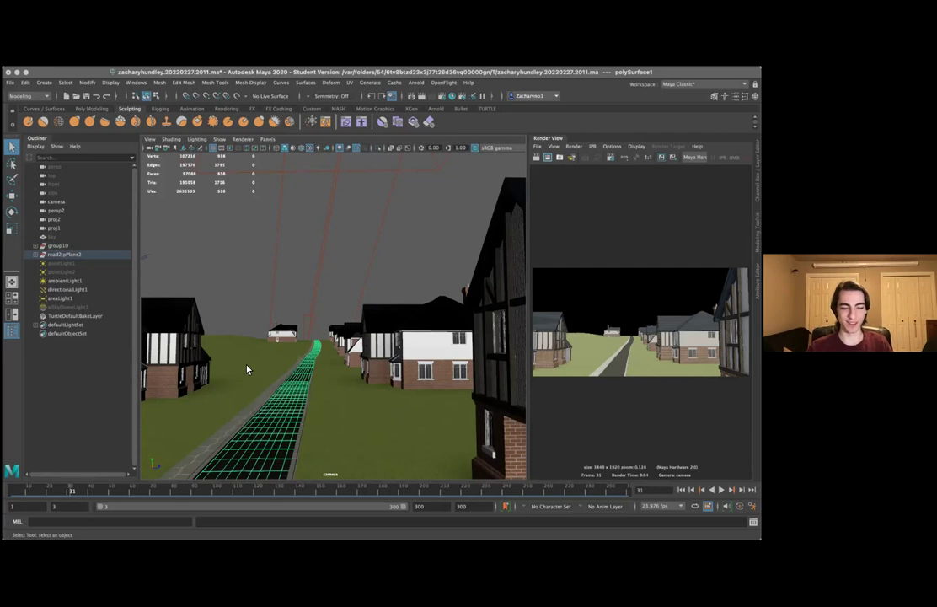
left_click_drag(269, 356, 489, 370)
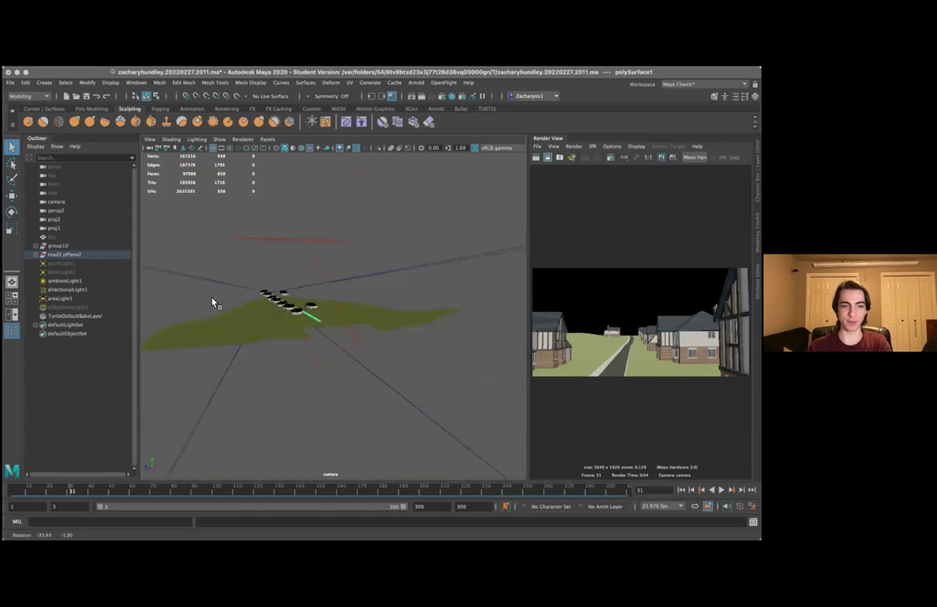
left_click(290, 327)
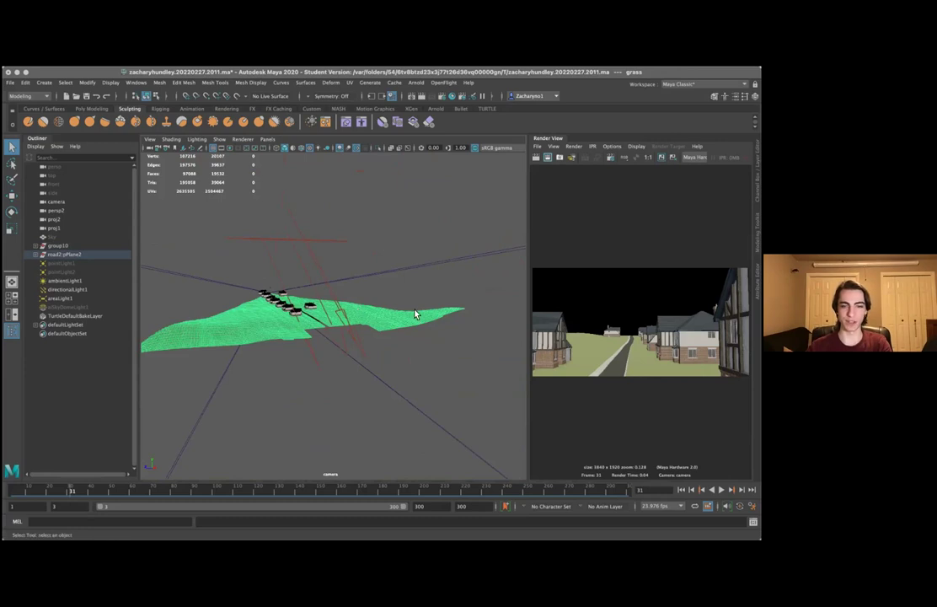
- Preview the camera animation from the start of the timeline, jump to frame 247, and stop at frame 180
left_click(12, 489)
key("alt+v")
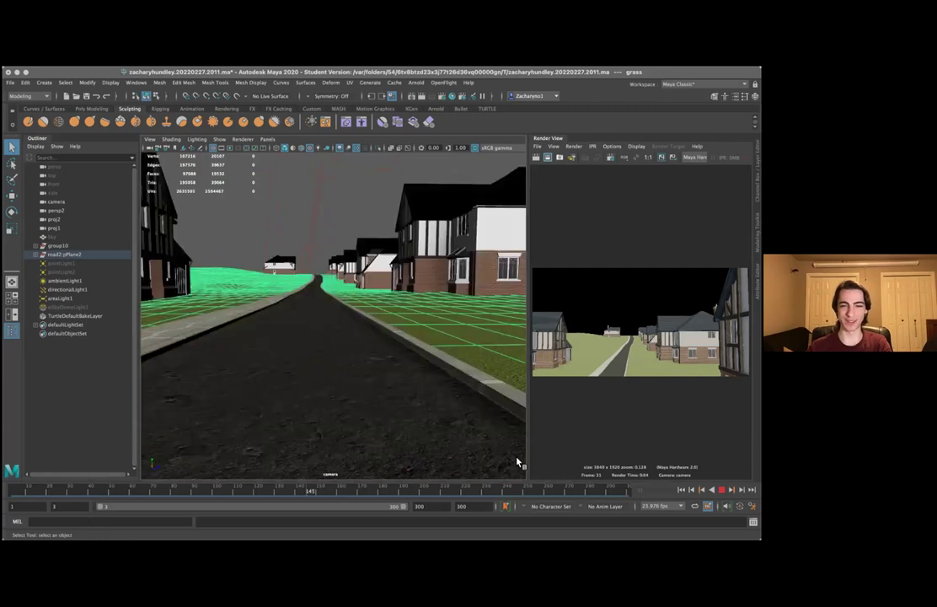
left_click(521, 491)
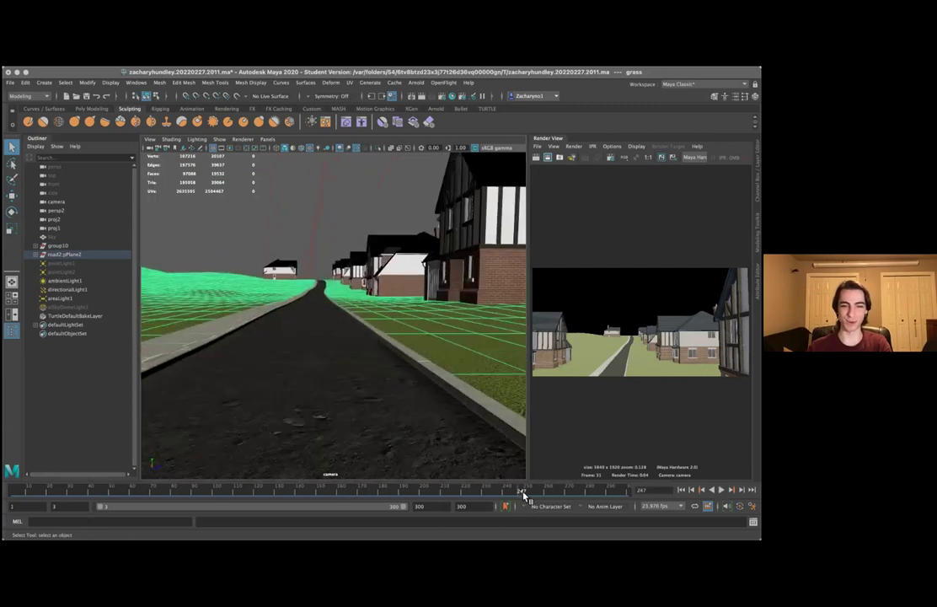
key("alt+v")
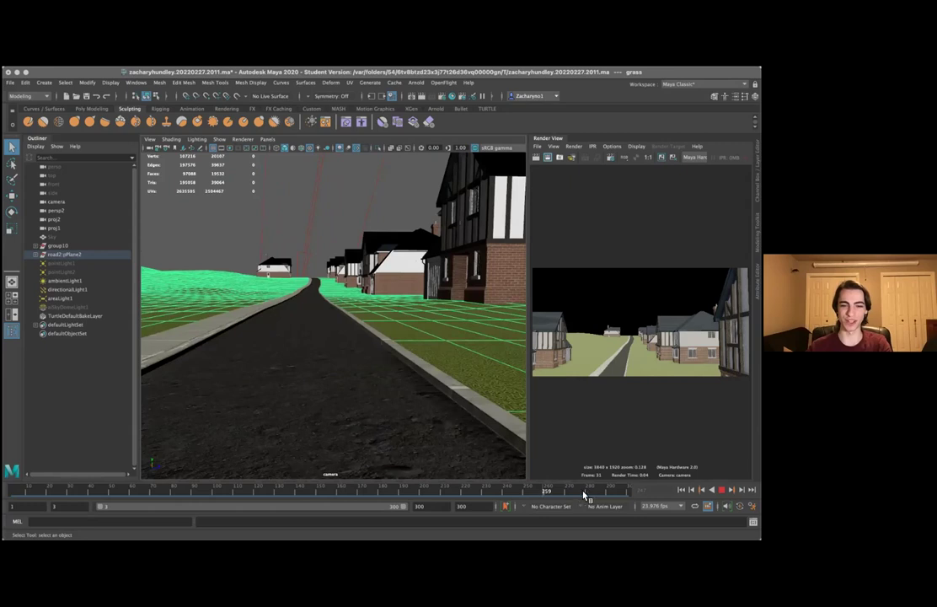
left_click_drag(432, 488, 380, 486)
key("alt+v")
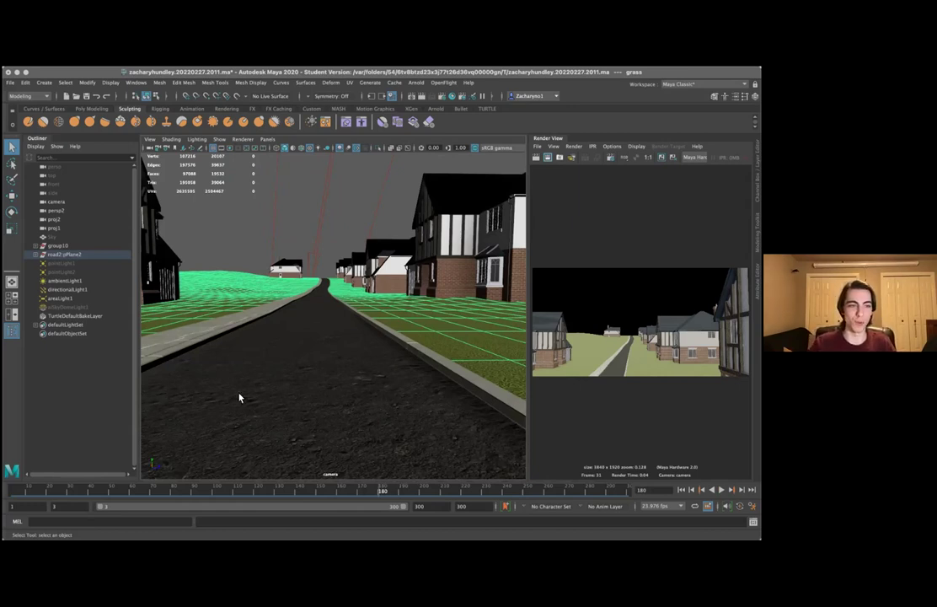
- Select the animated scene camera, keep its name, and show its attributes
left_click(62, 204)
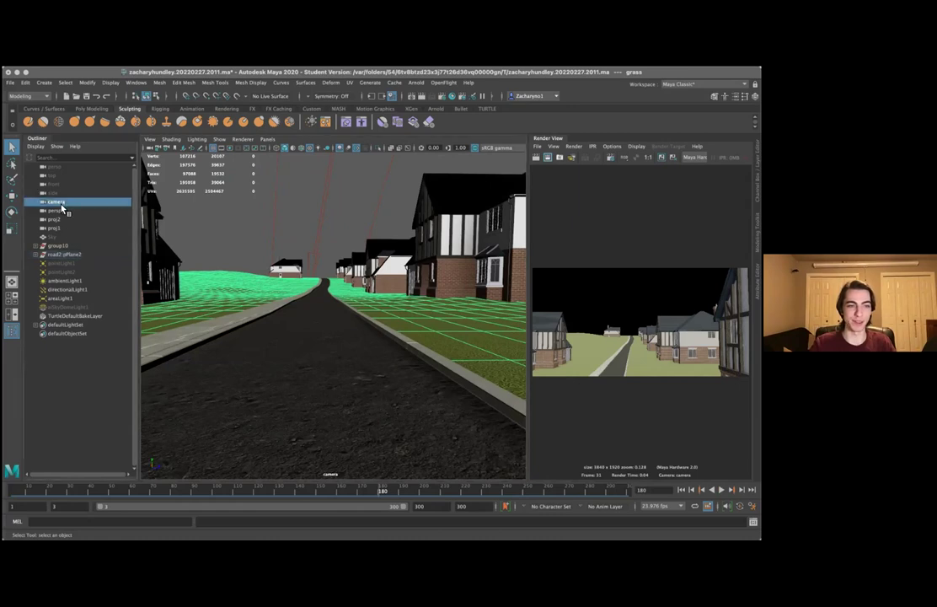
right_click(52, 204)
left_click(51, 204)
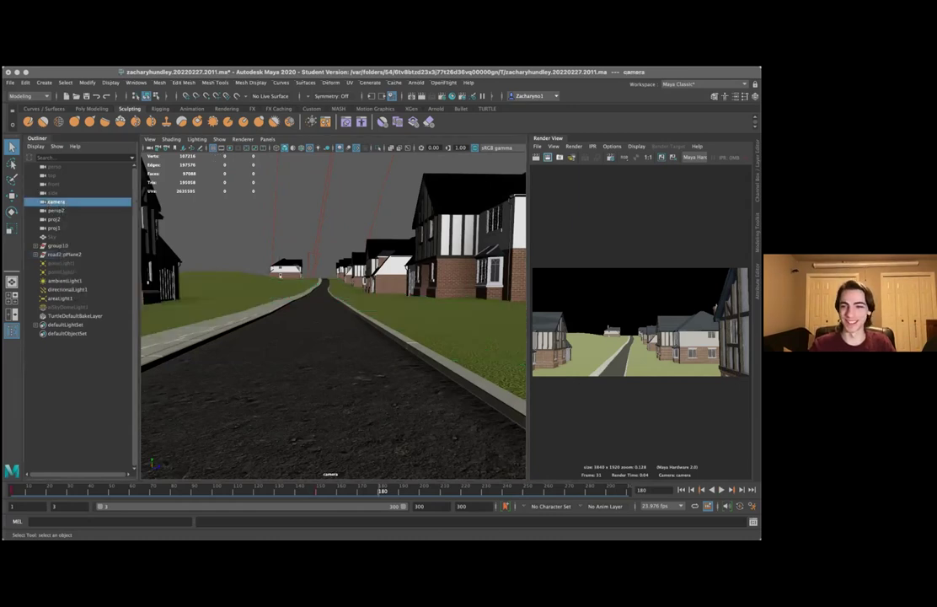
double_click(56, 202)
key("Return")
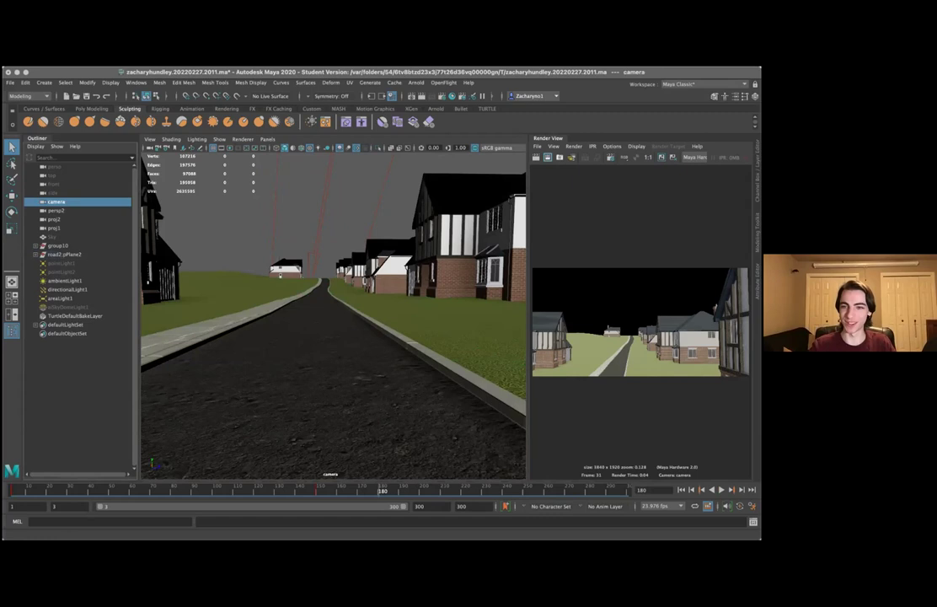
key("ctrl+a")
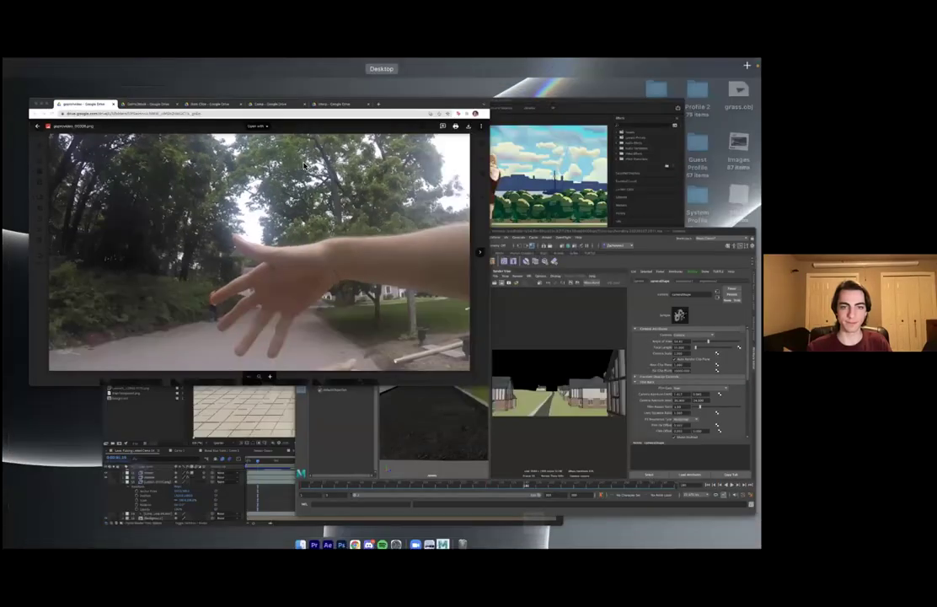
- Switch to Chrome, browse the gopro1video frame sequence in Google Drive, and view goprovideo_00266.png full size
left_click(304, 165)
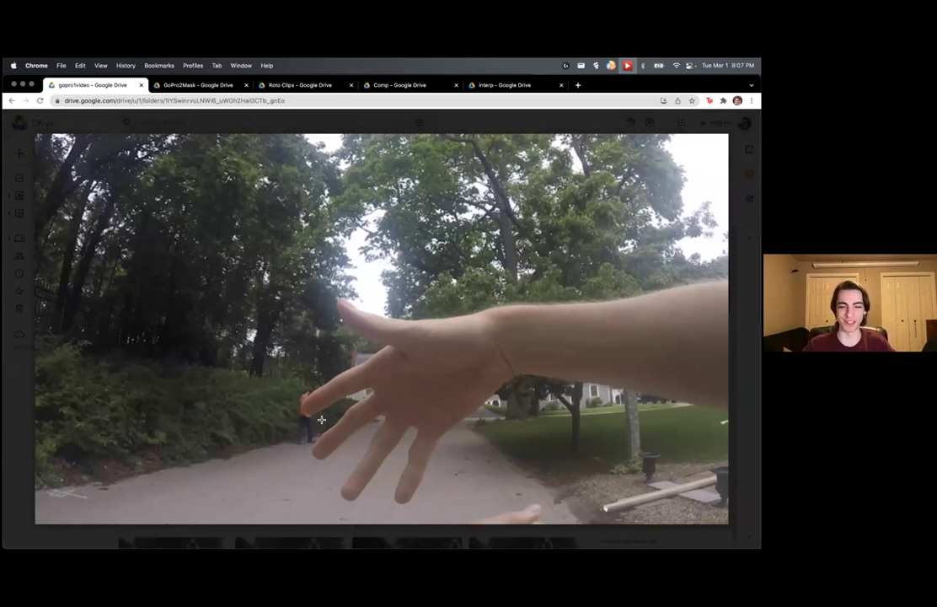
left_click(17, 439)
scroll(197, 391, "down", 8)
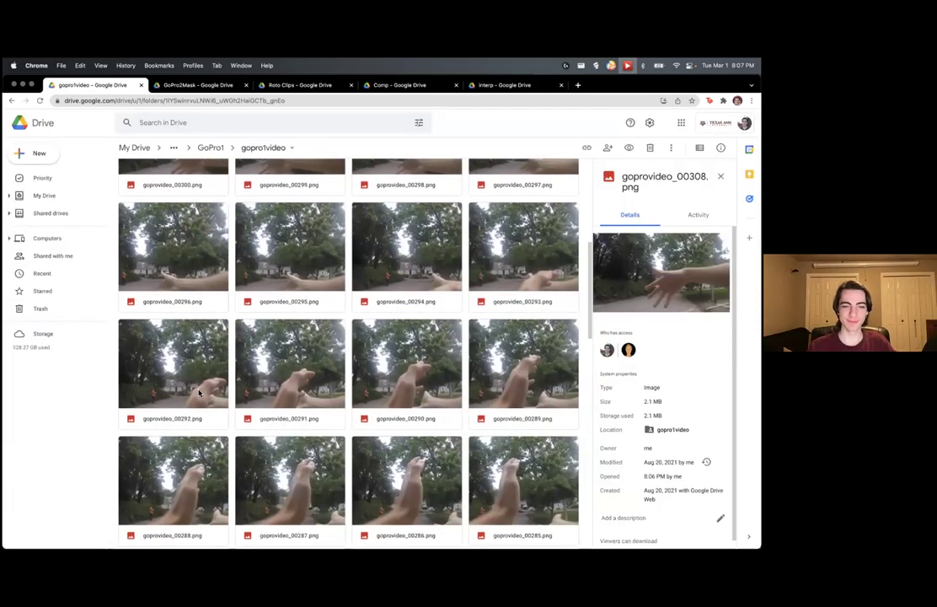
scroll(199, 392, "down", 5)
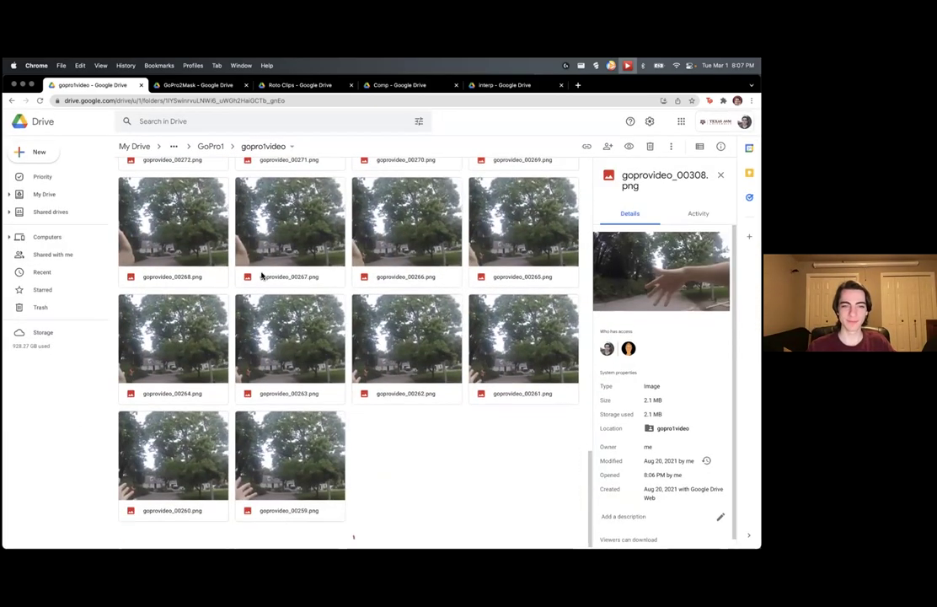
left_click(399, 220)
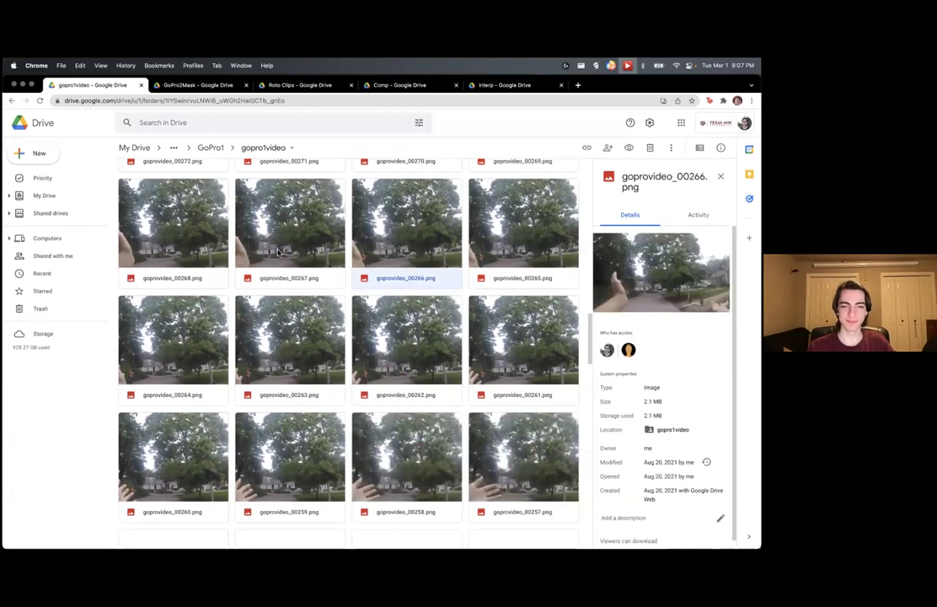
double_click(428, 234)
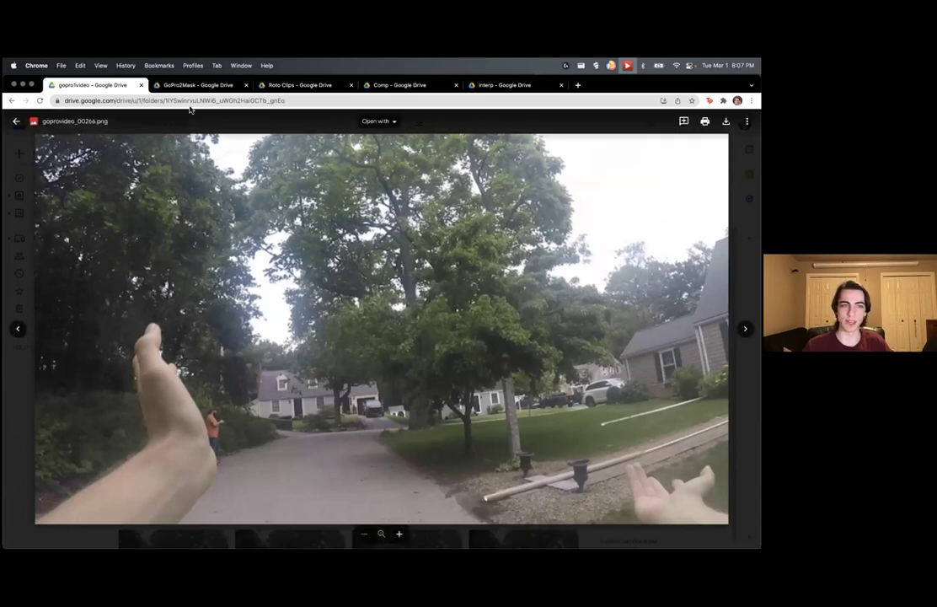
- Review the hand mask sequence in the GoPro2Mask folder, viewing GoPro2Mask_00366.png and GoPro2Mask_00325.png full size
left_click(164, 84)
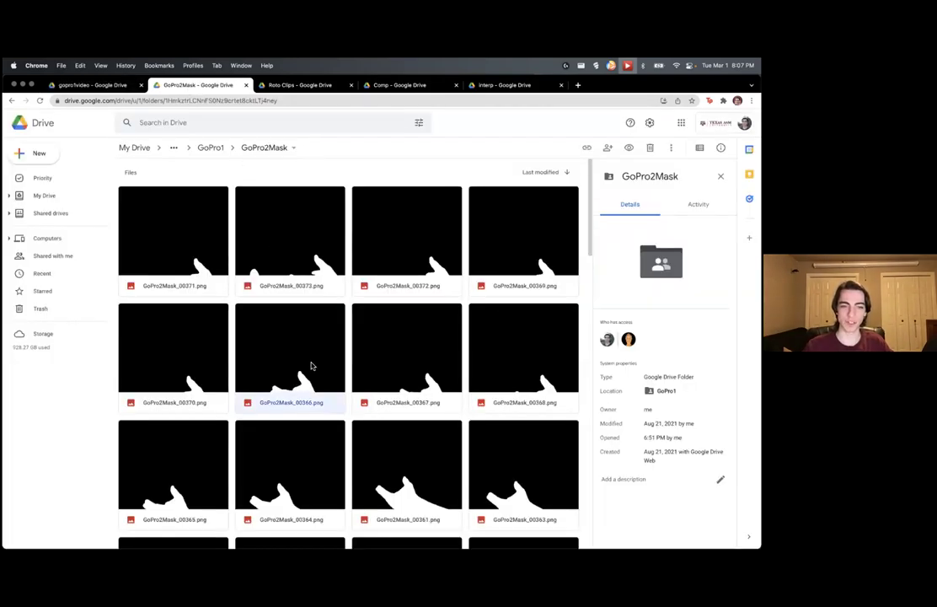
double_click(278, 320)
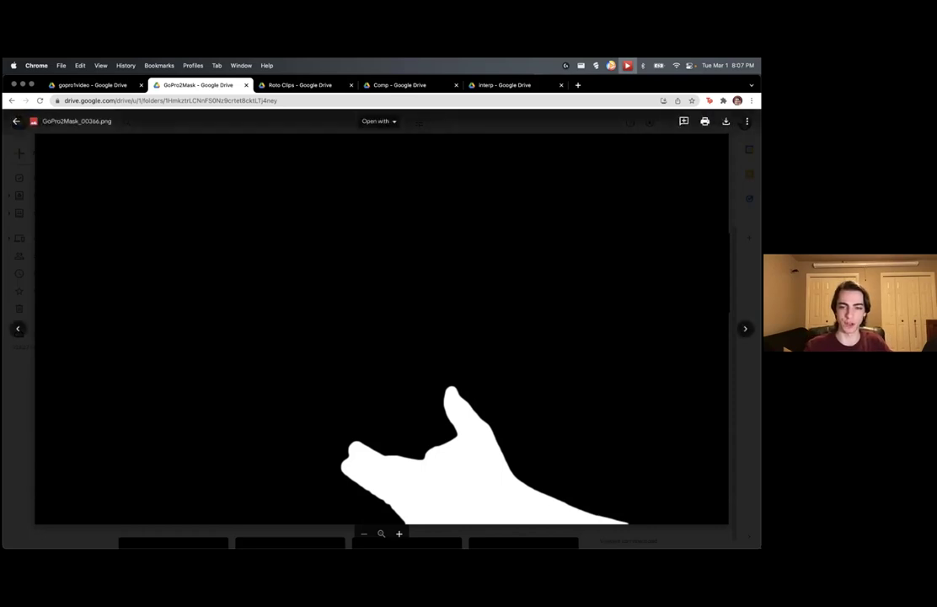
key("Escape")
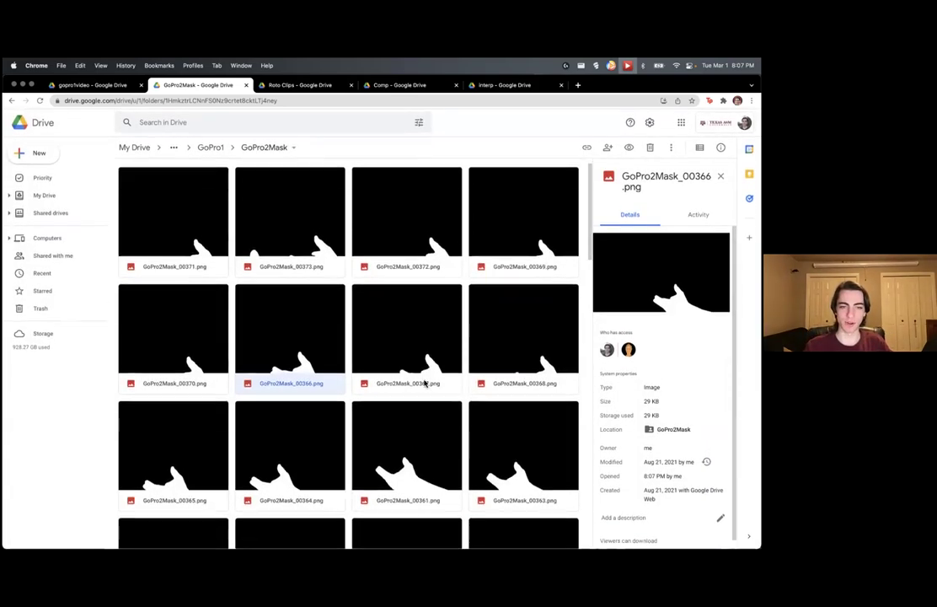
scroll(425, 384, "down", 20)
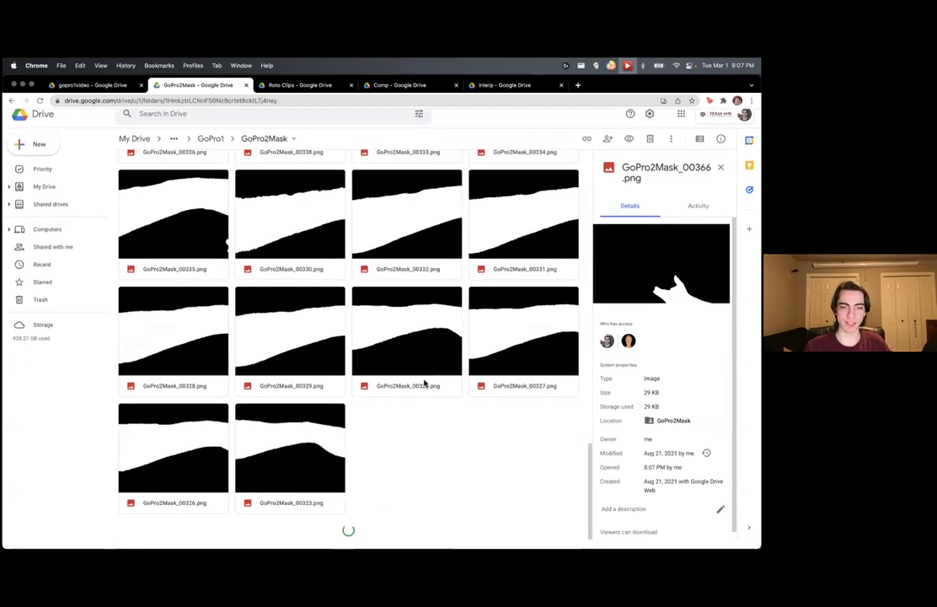
double_click(440, 343)
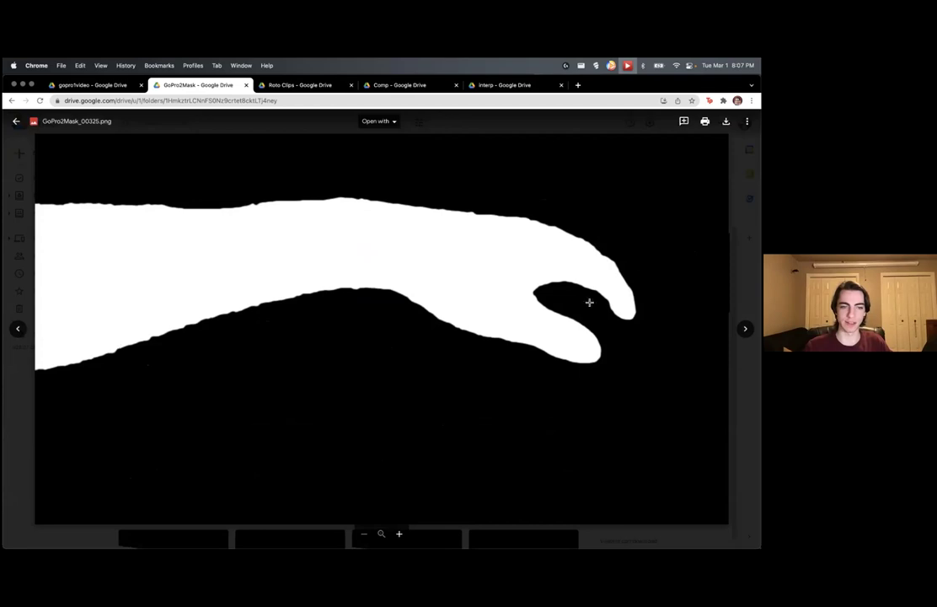
key("Escape")
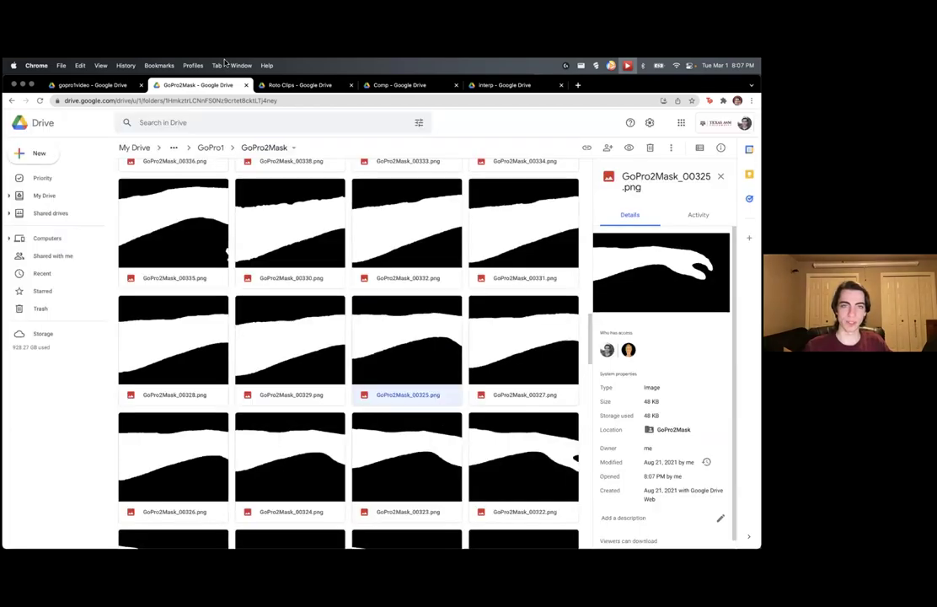
- Compare the hand-drawn test frame in Roto Clips with the Comp sequence by viewing Comp_00373.png full size
left_click(265, 84)
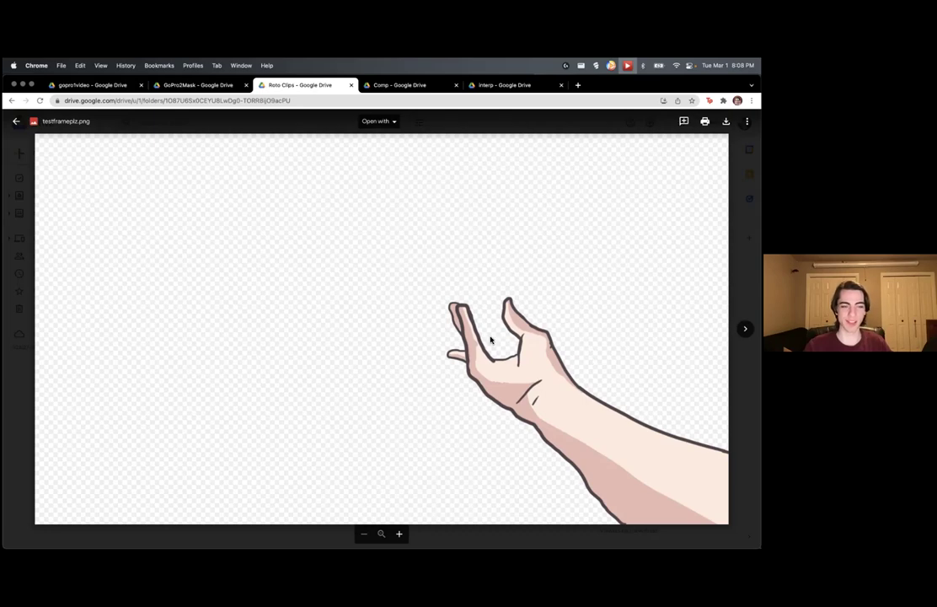
left_click(404, 86)
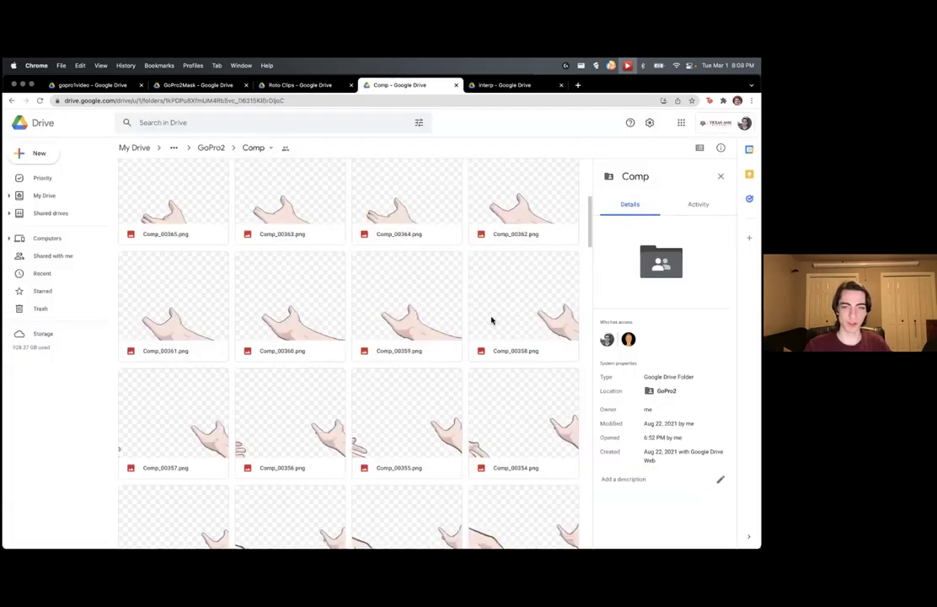
scroll(383, 361, "up", 5)
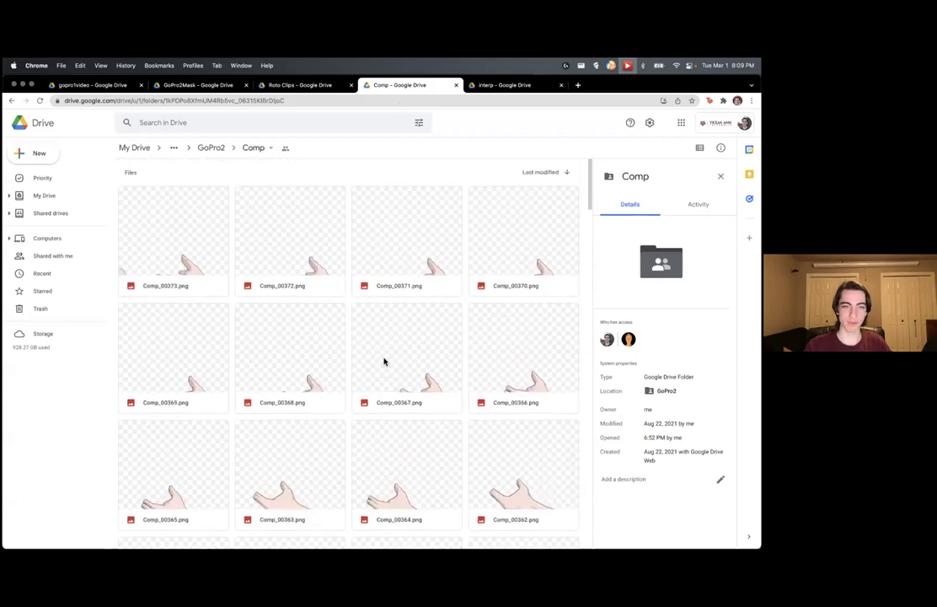
double_click(199, 252)
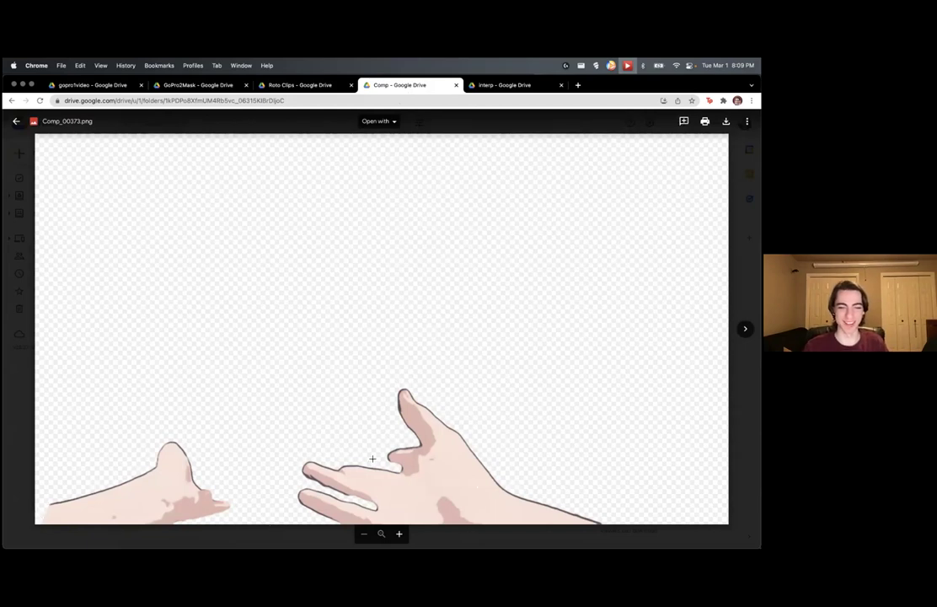
- Step through the Comp hand frames full size from Comp_00373.png to Comp_00368.png and return to the folder
key("Right")
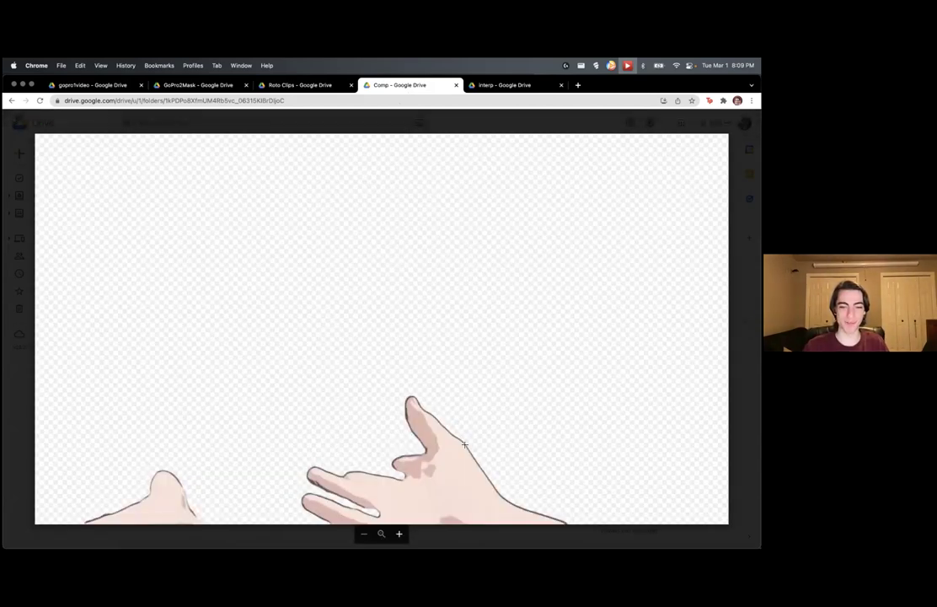
key("Right")
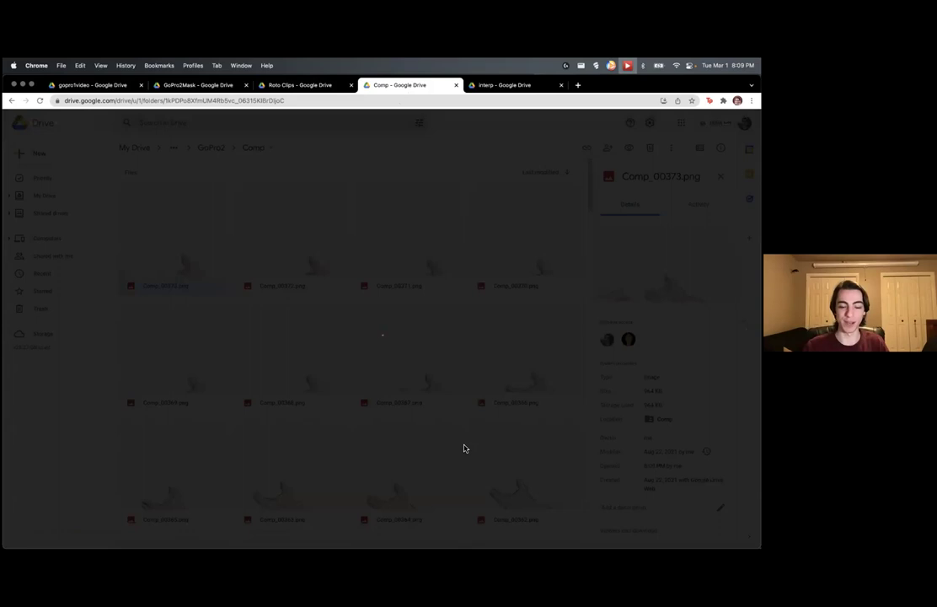
key("Right")
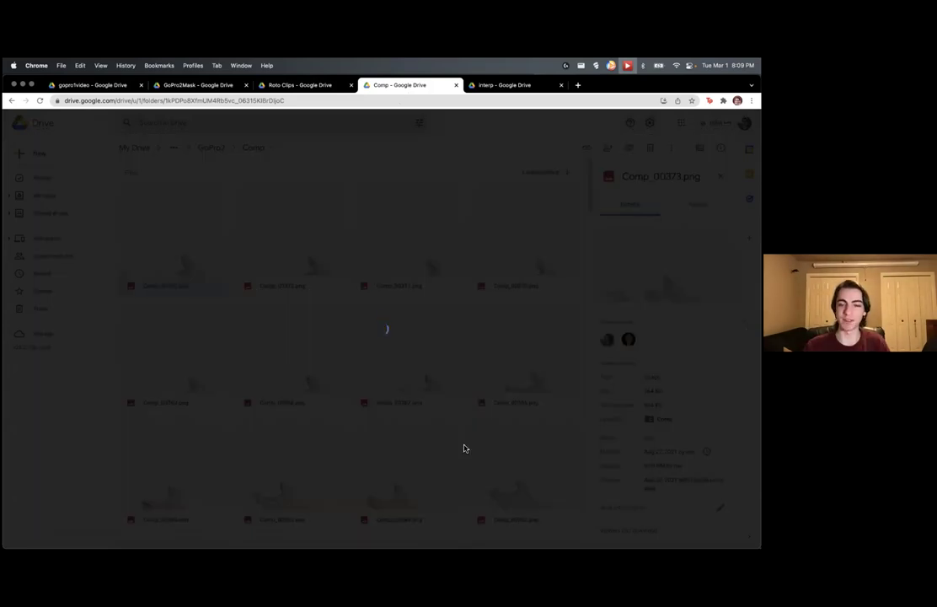
key("Right")
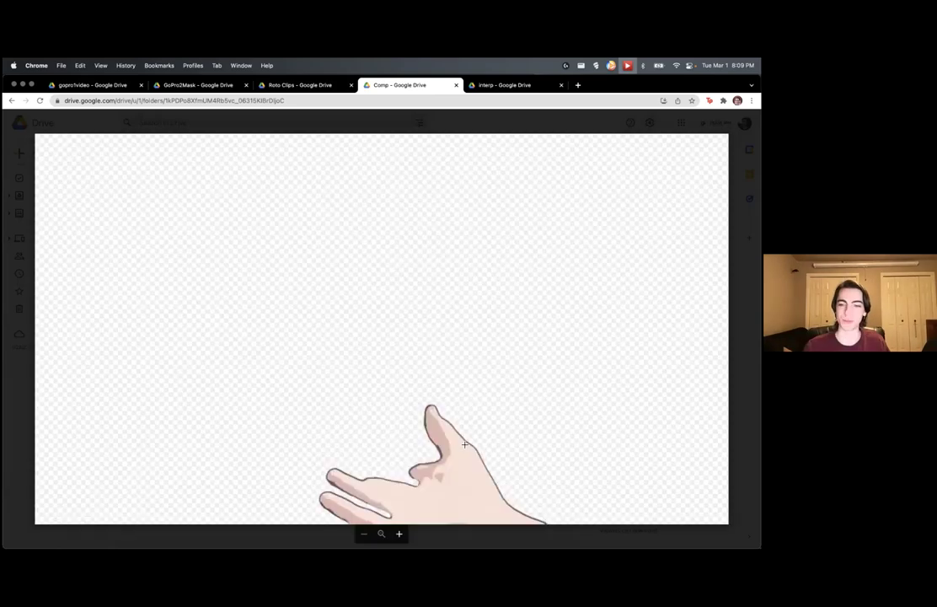
key("Right")
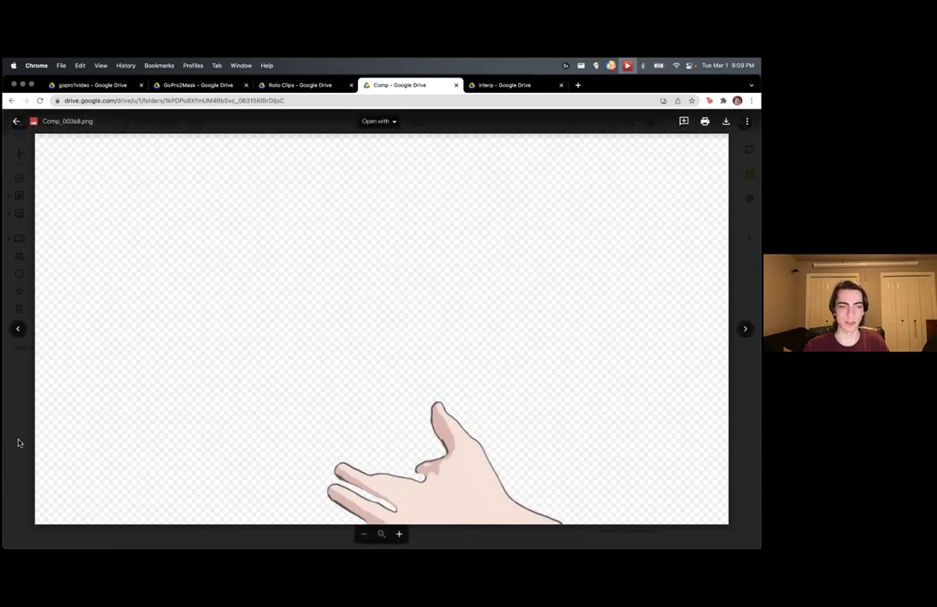
key("Escape")
scroll(383, 363, "down", 2)
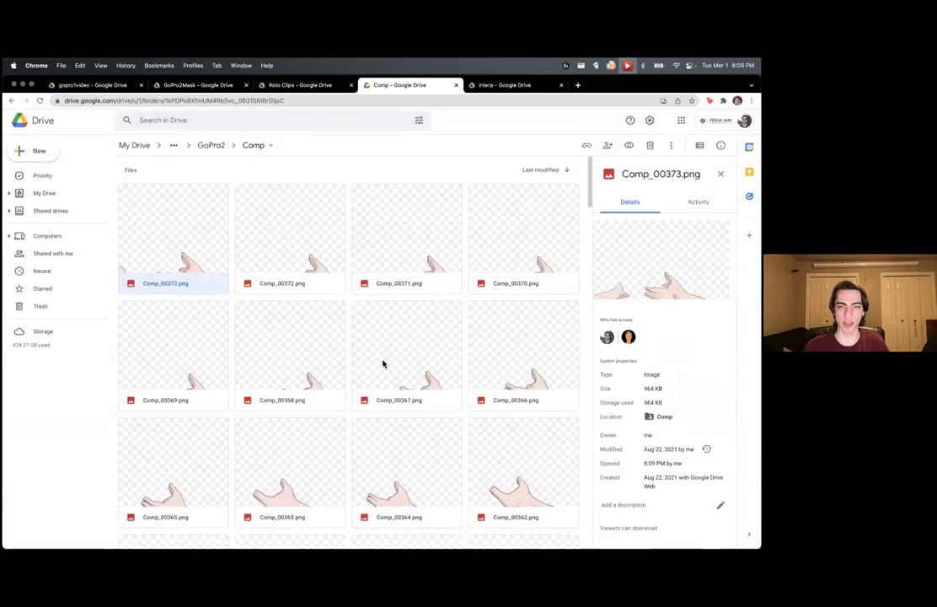
- View Comp_00307.png from further down the Comp folder full size and close the preview
left_click_drag(592, 196, 594, 437)
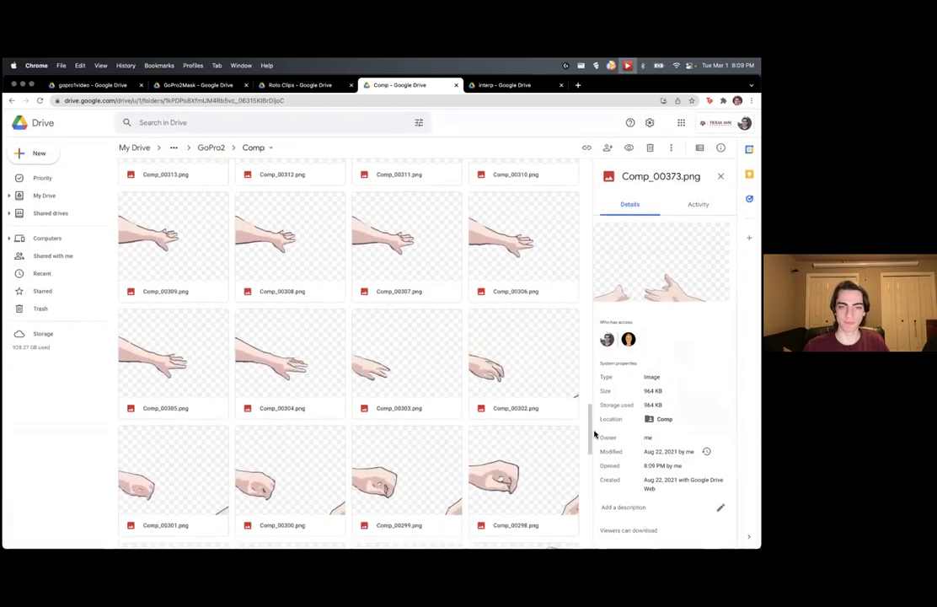
double_click(413, 236)
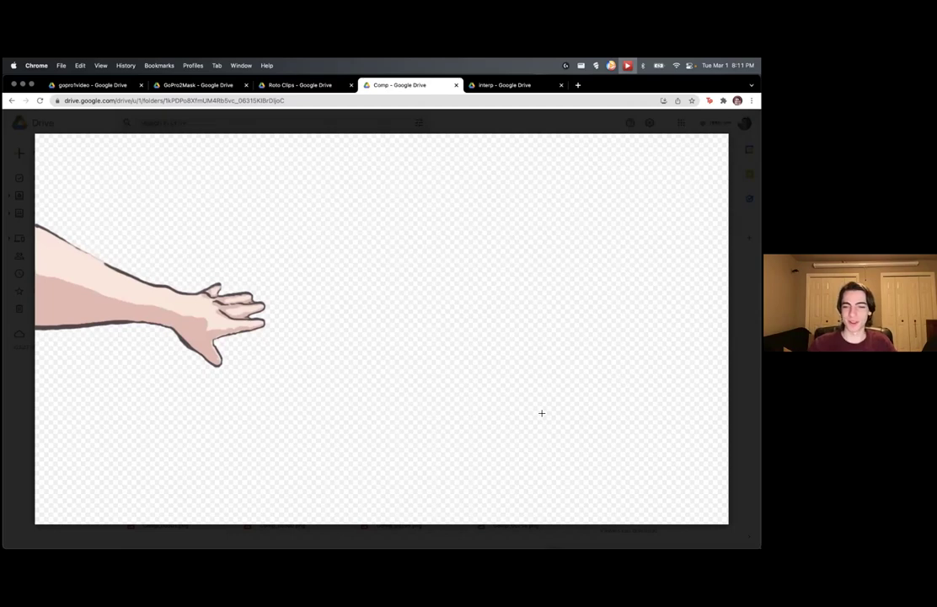
left_click(23, 403)
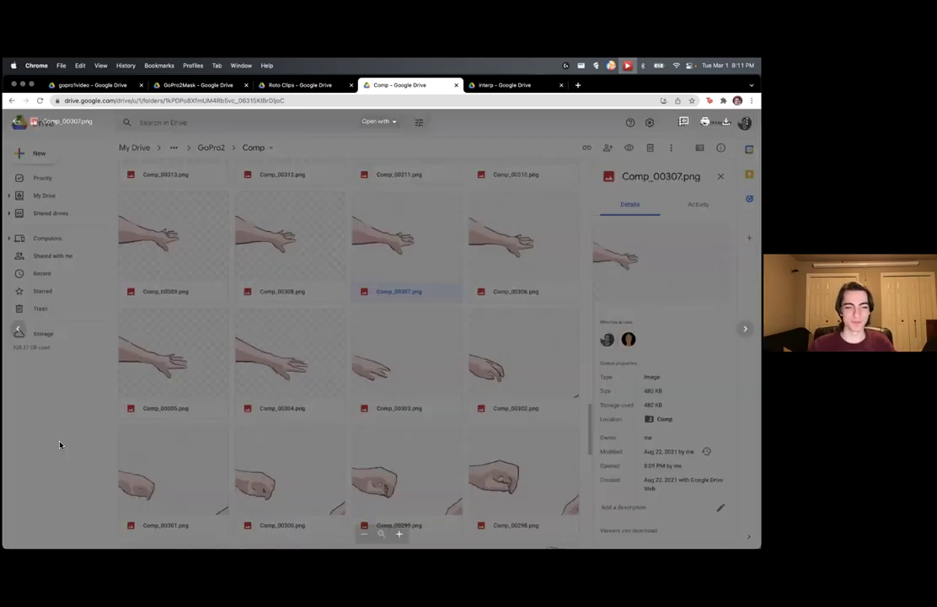
- Browse the earlier frames of the Comp sequence and view one with both outstretched arms full size
scroll(197, 407, "down", 7)
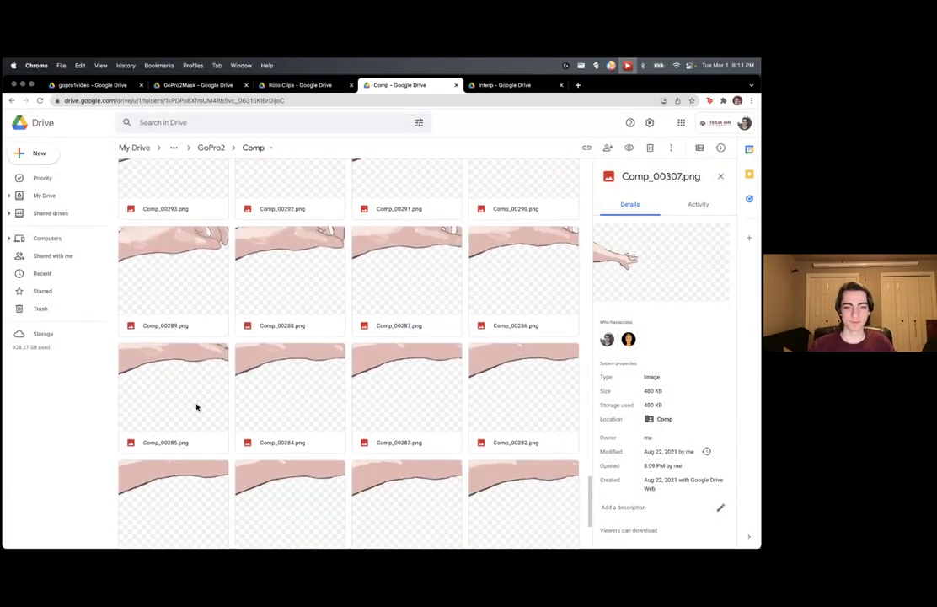
scroll(197, 407, "down", 3)
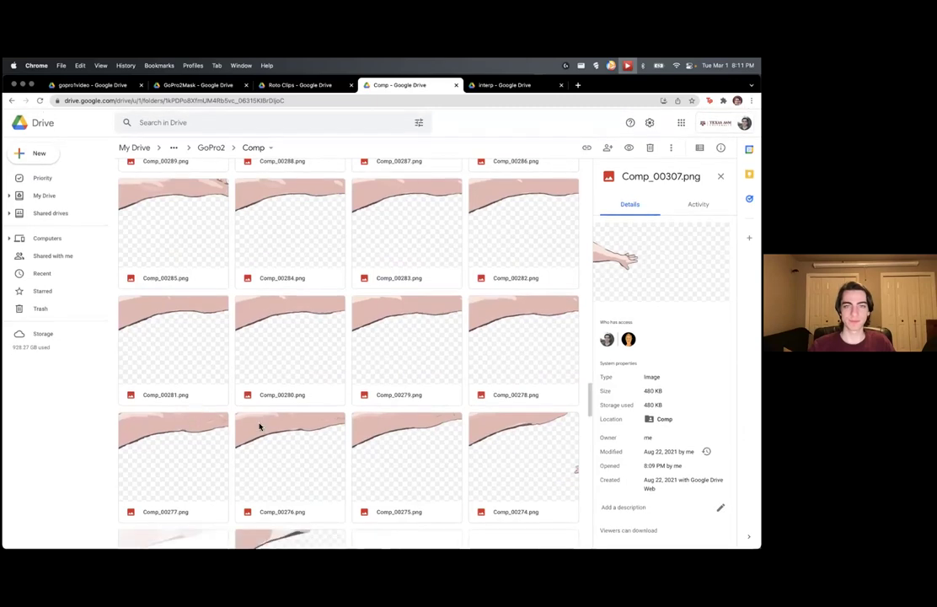
scroll(124, 463, "down", 7)
scroll(125, 462, "down", 10)
double_click(313, 426)
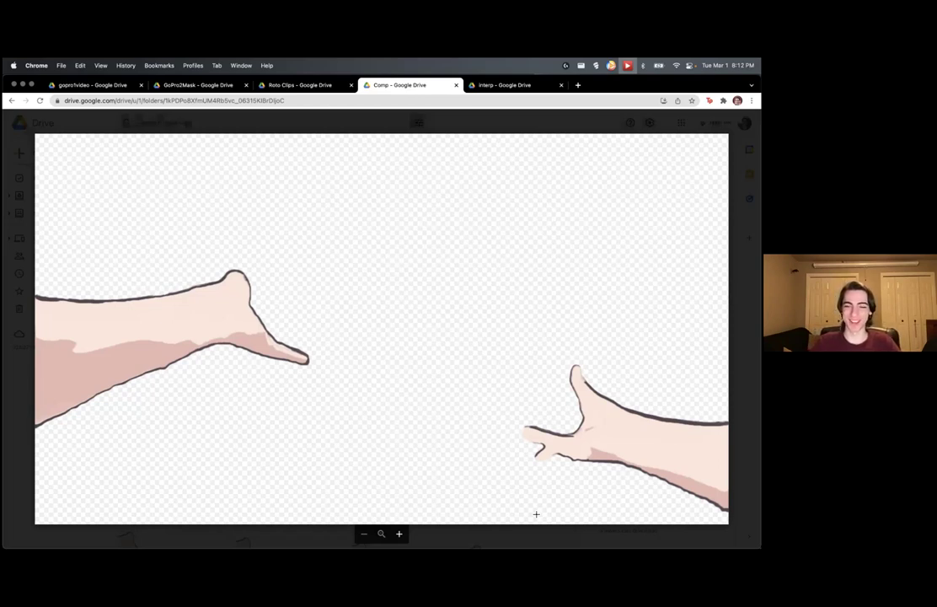
- Bring up the interp folder of interpolated hand frames and show its folder details
left_click(523, 85)
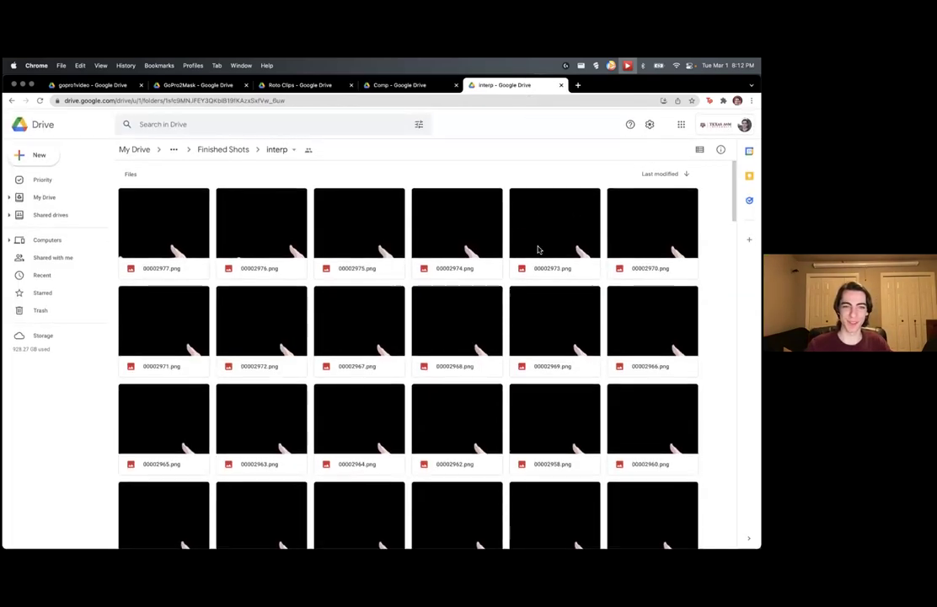
left_click(282, 149)
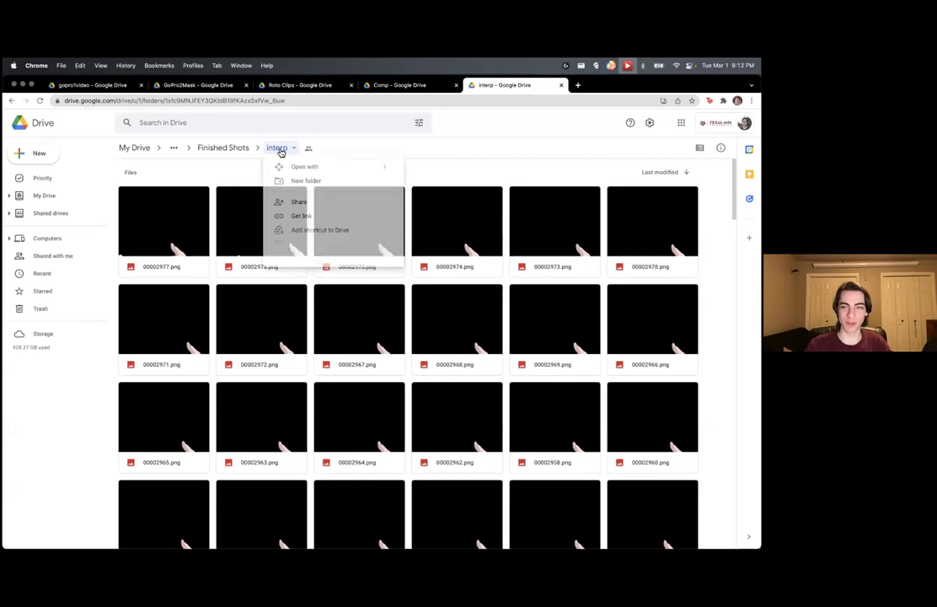
left_click(720, 148)
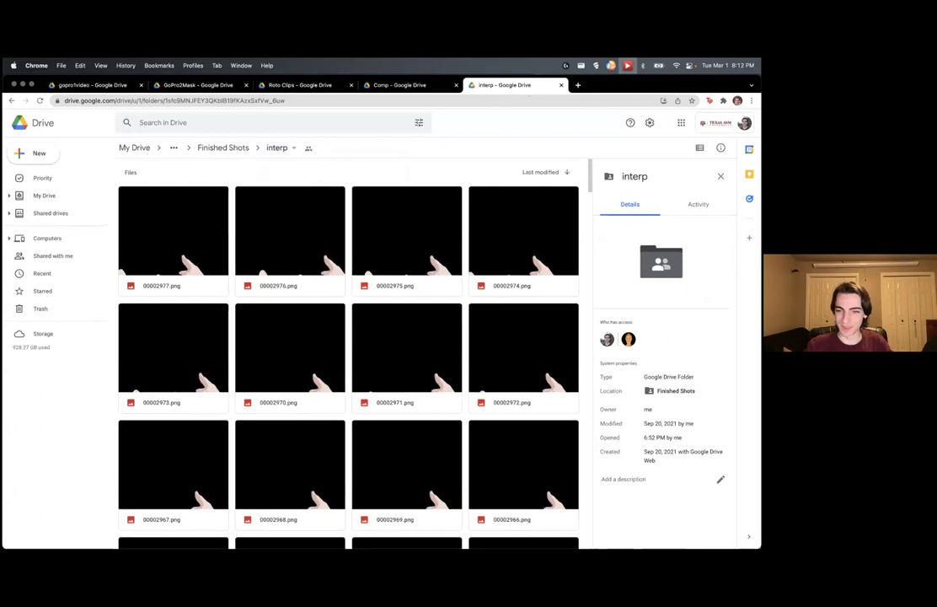
left_click(697, 204)
left_click(629, 204)
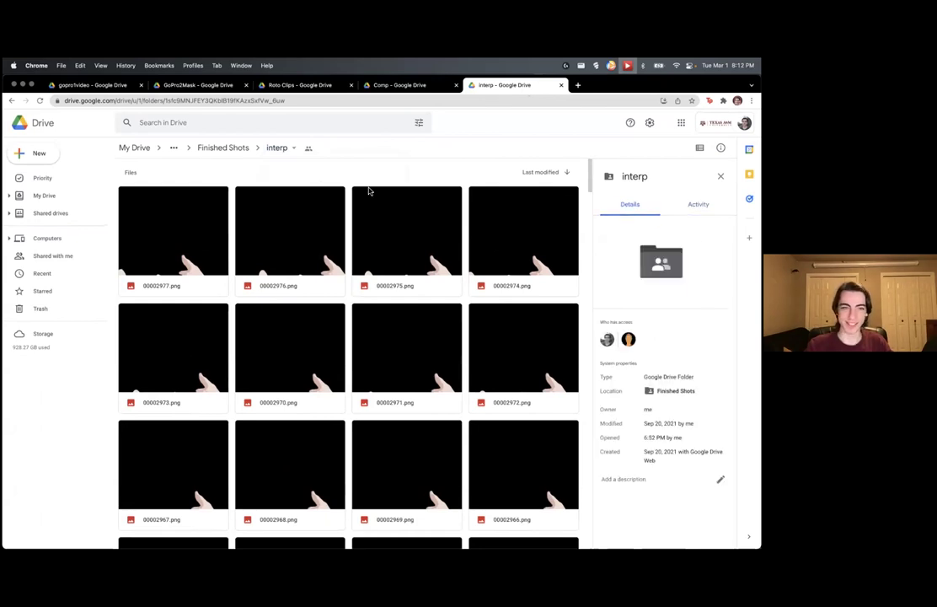
- Check the interp folder's activity from its parent folder, Finished Shots, and reopen interp
left_click(230, 150)
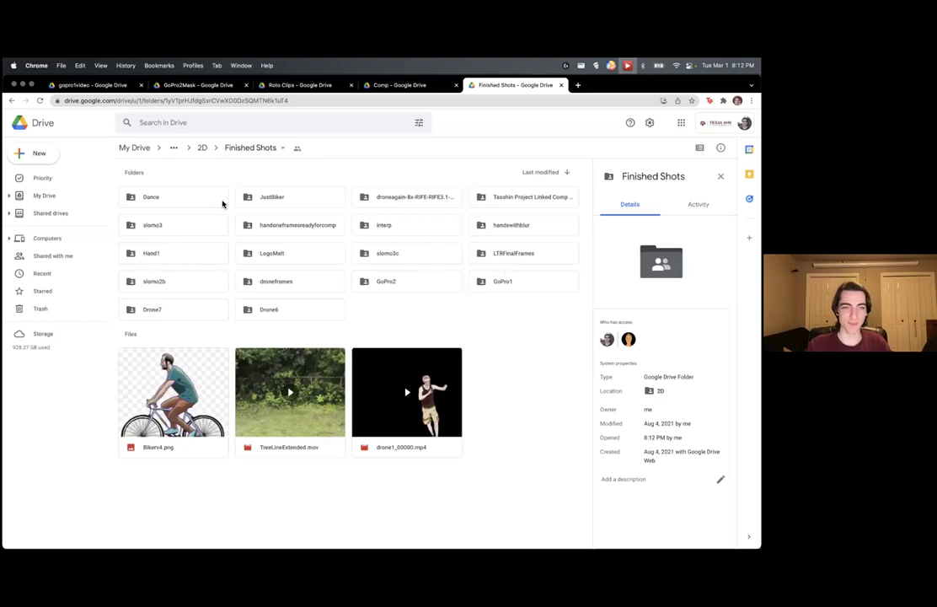
left_click(423, 227)
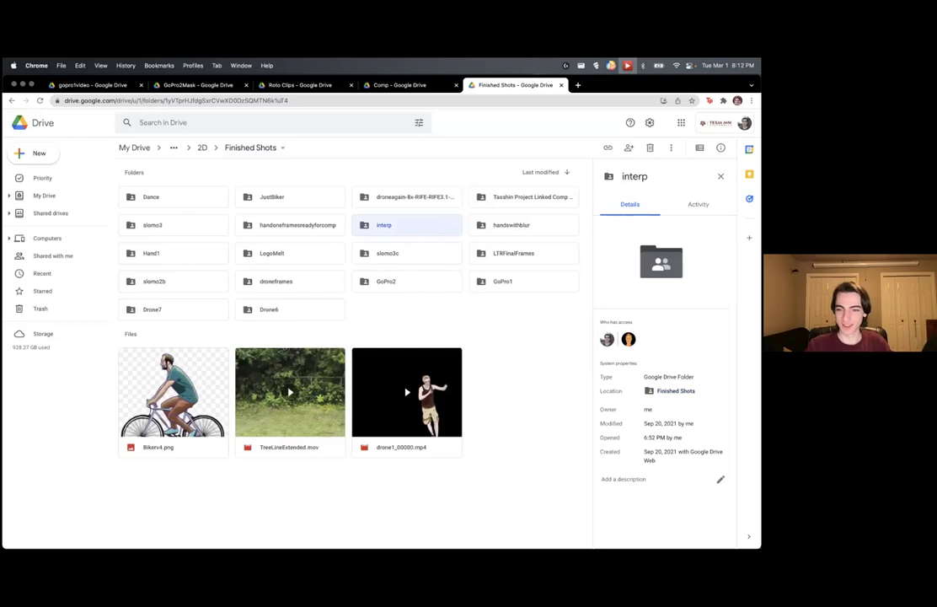
left_click(697, 204)
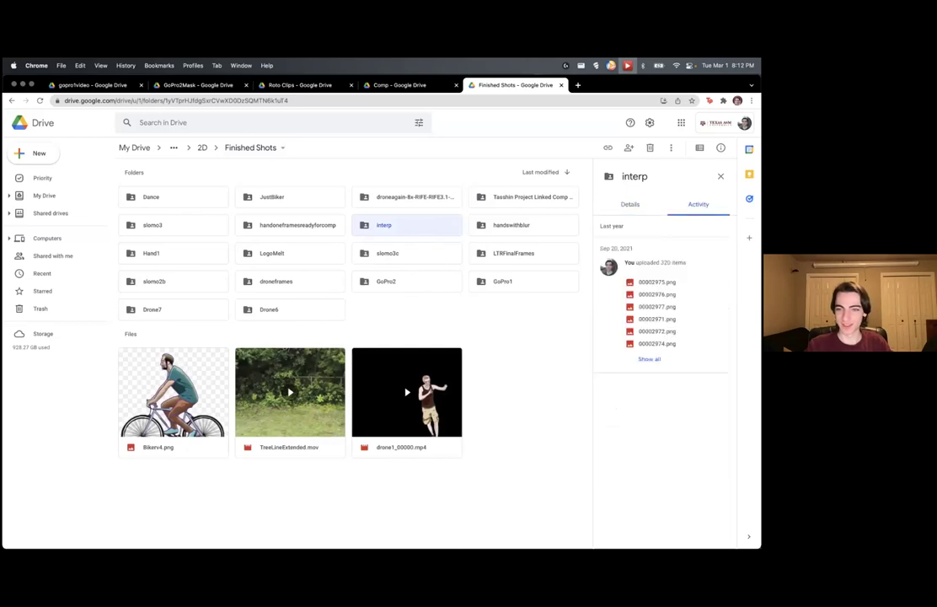
double_click(417, 234)
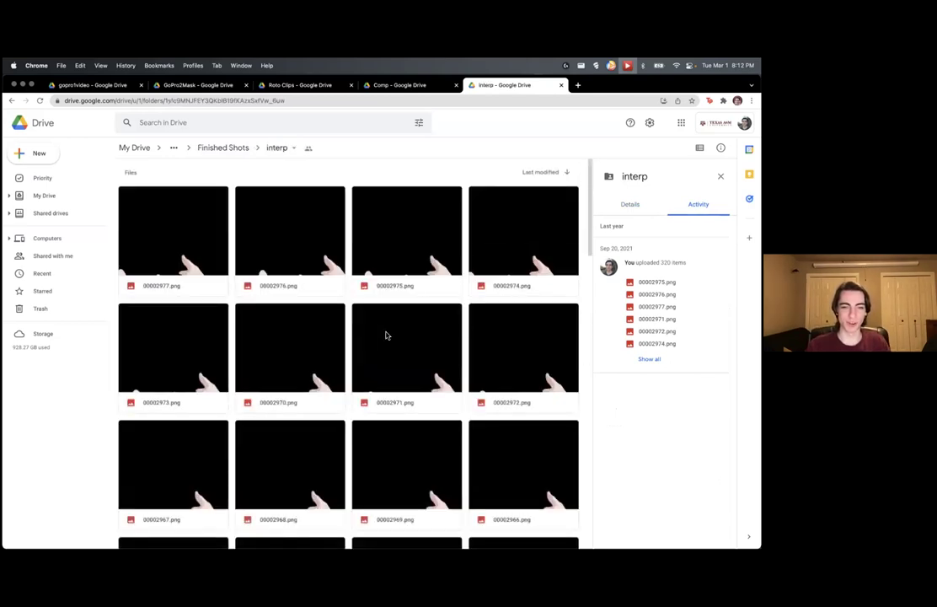
- Examine the interpolated hand frames in the interp folder from 00002977.png down to around 00002826.png
scroll(374, 335, "down", 3)
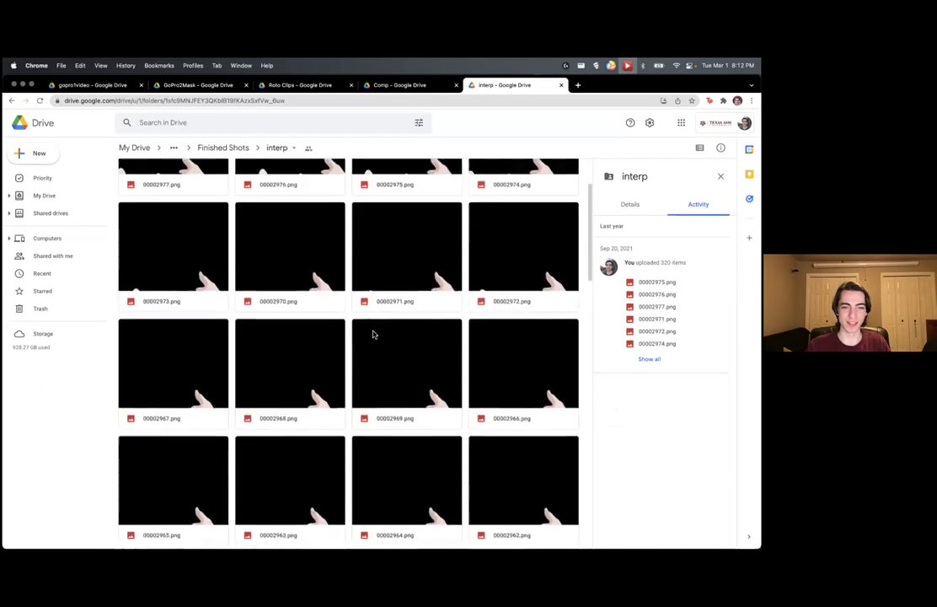
scroll(373, 334, "down", 10)
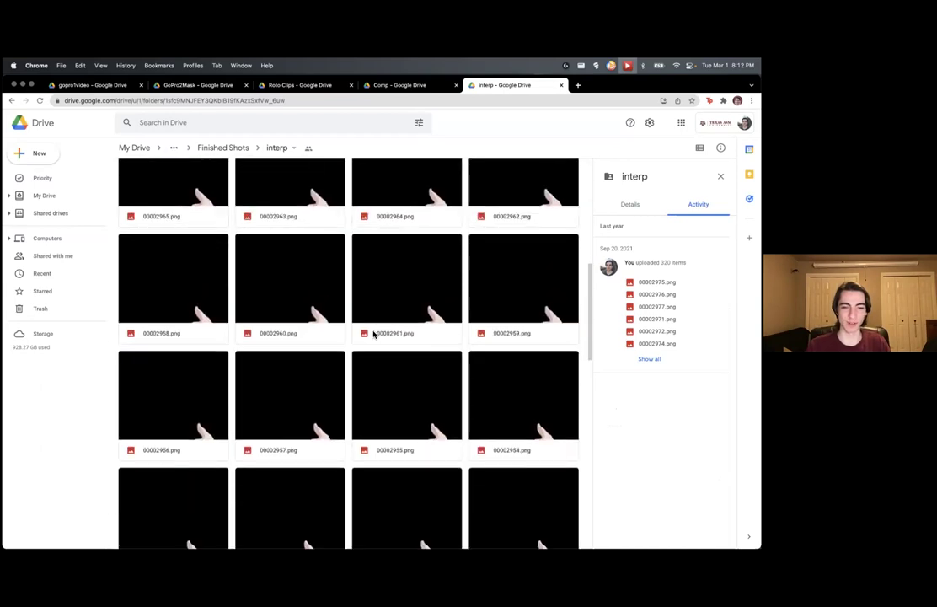
scroll(373, 334, "down", 10)
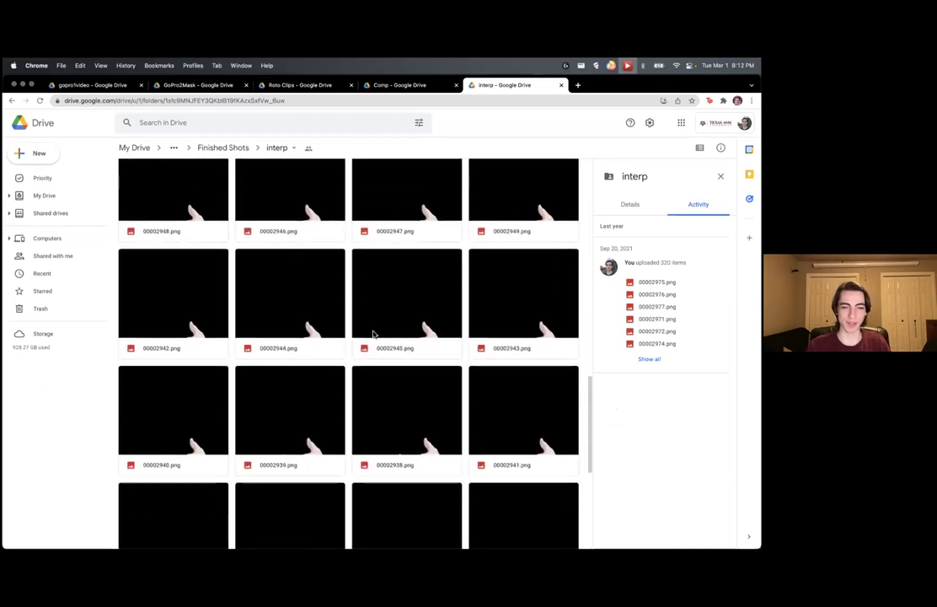
scroll(373, 334, "down", 2)
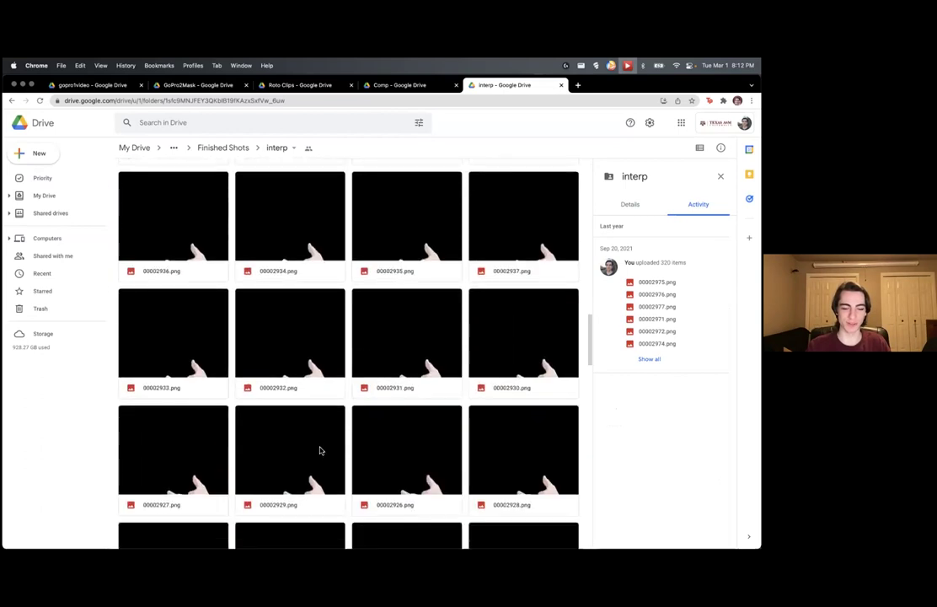
scroll(323, 483, "down", 3)
scroll(323, 482, "down", 5)
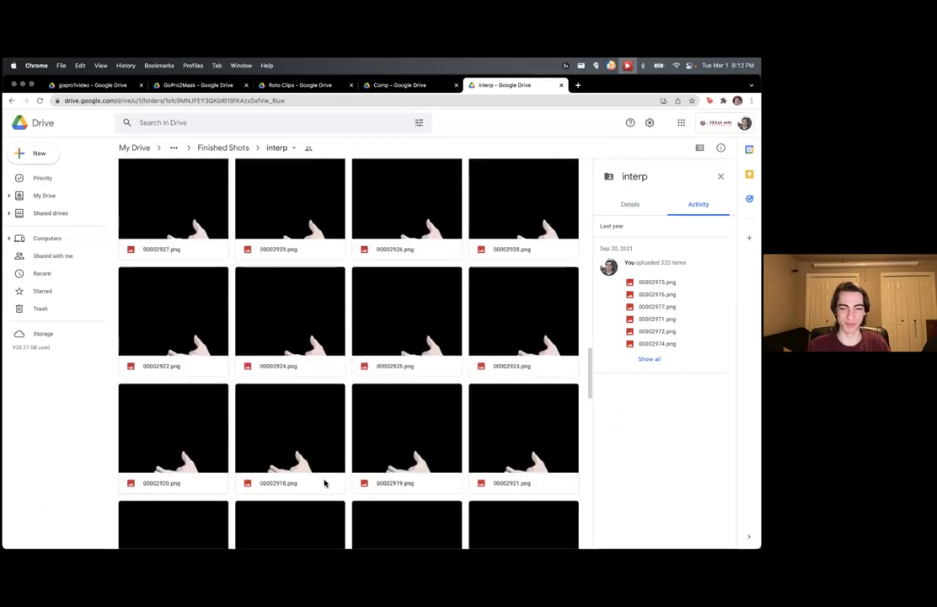
scroll(324, 483, "down", 4)
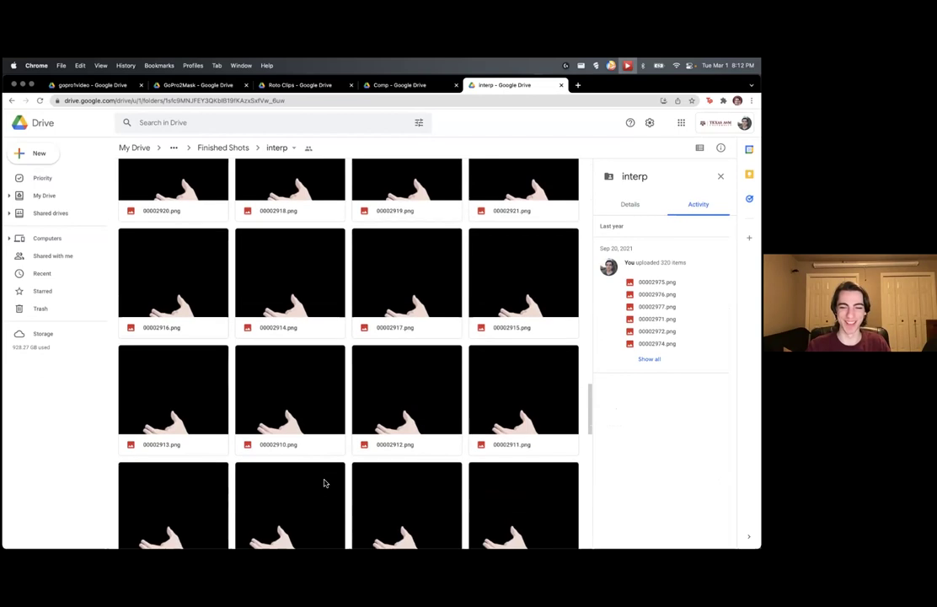
scroll(323, 483, "down", 4)
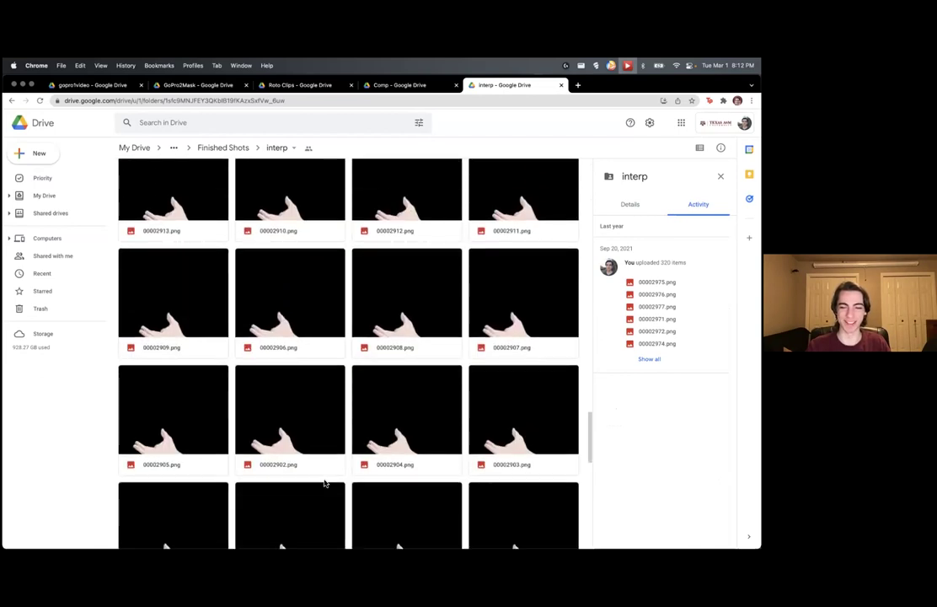
scroll(324, 483, "down", 4)
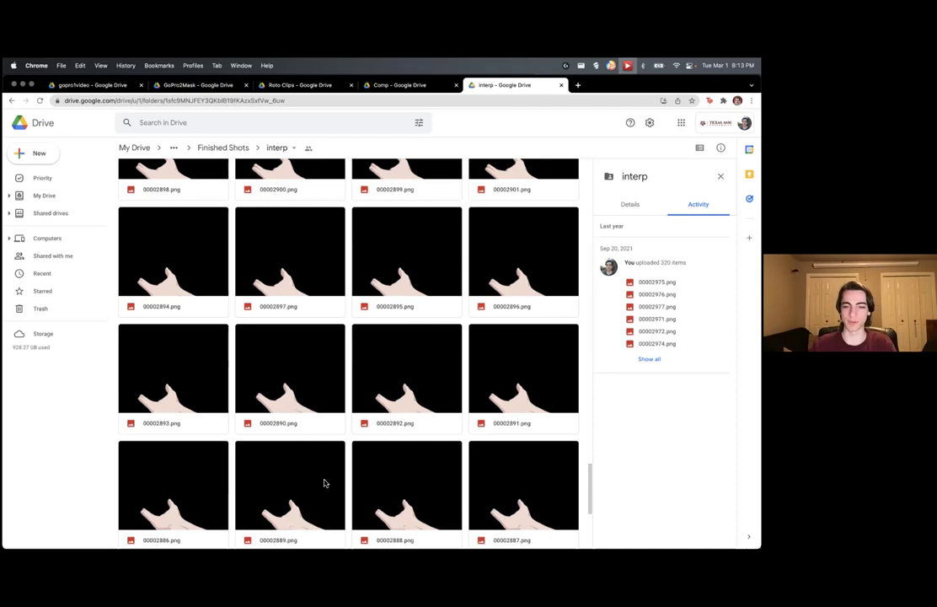
scroll(324, 483, "down", 2)
scroll(324, 482, "down", 4)
scroll(324, 483, "down", 7)
scroll(323, 483, "down", 6)
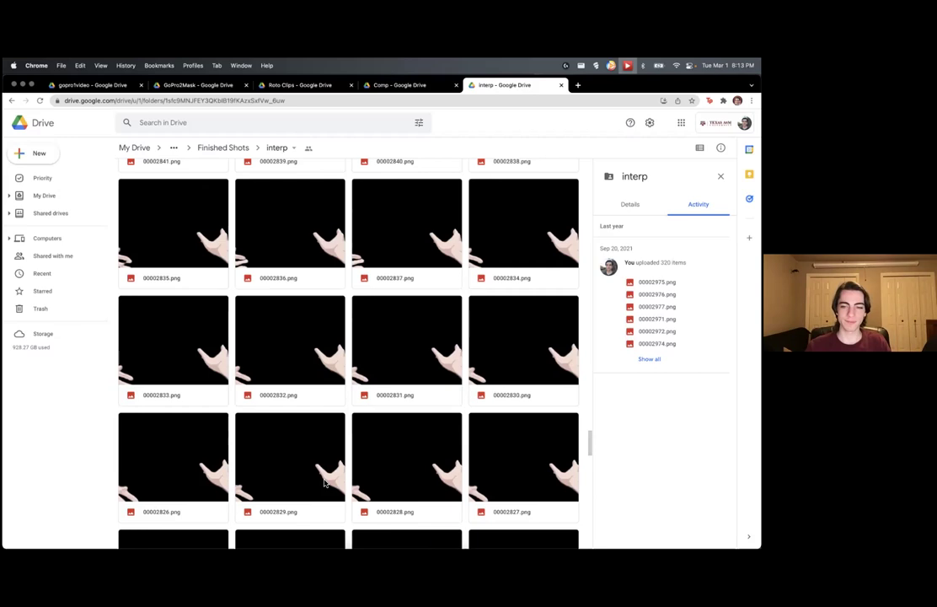
mouse_move(348, 546)
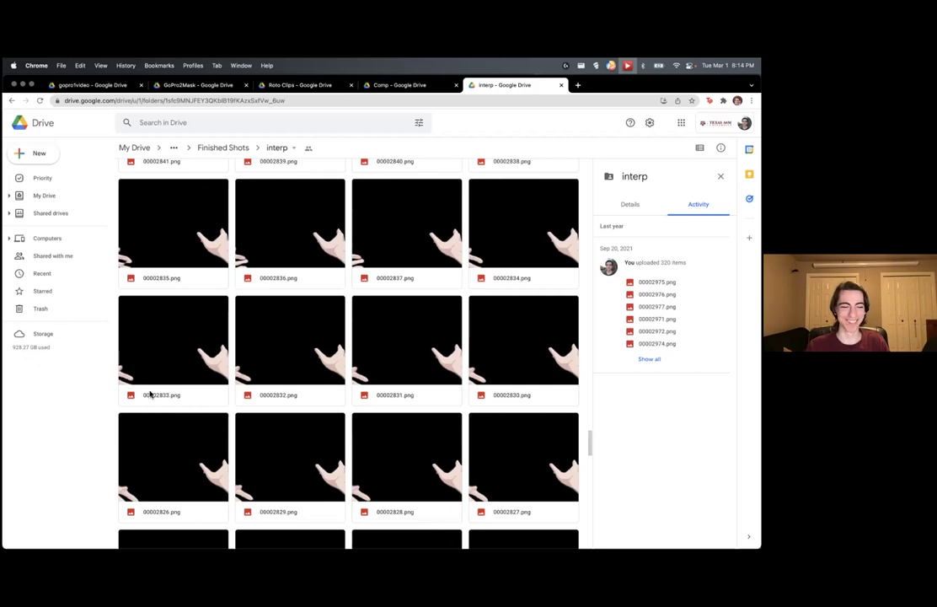
- Switch to Premiere Pro and look over the P0120015 sequence's stacked video tracks down to V1
key("ctrl+Up")
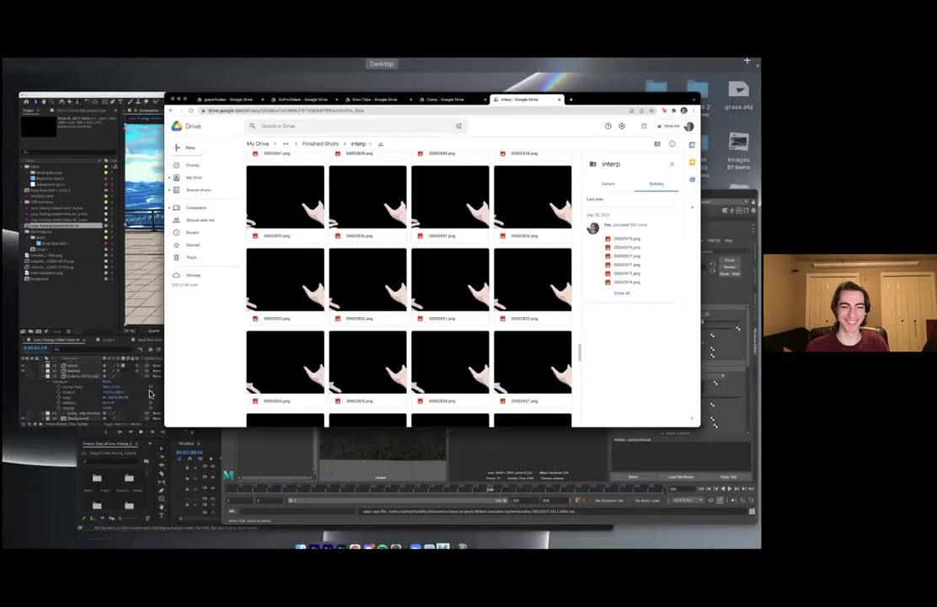
left_click(313, 415)
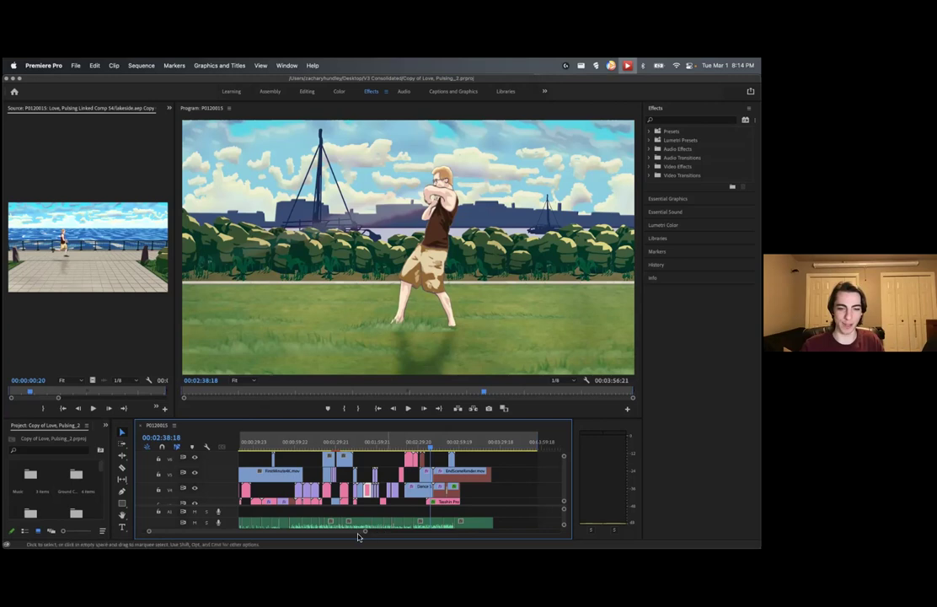
left_click_drag(348, 531, 329, 532)
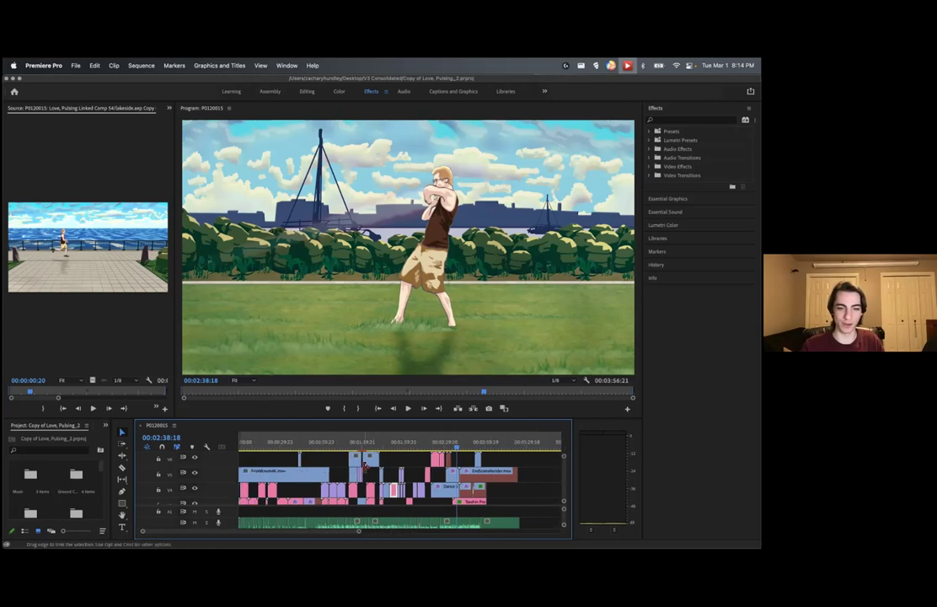
scroll(361, 502, "down", 4)
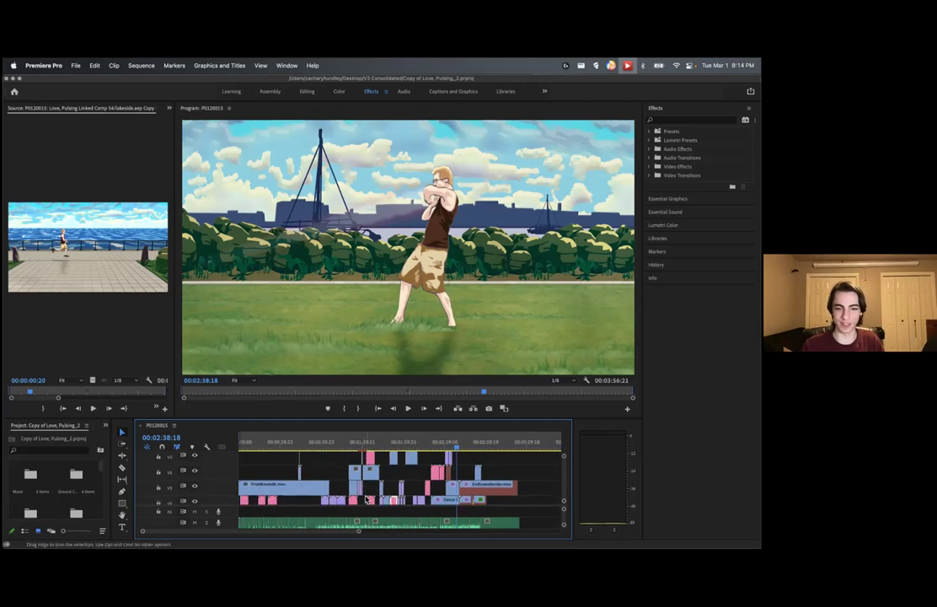
scroll(364, 497, "down", 3)
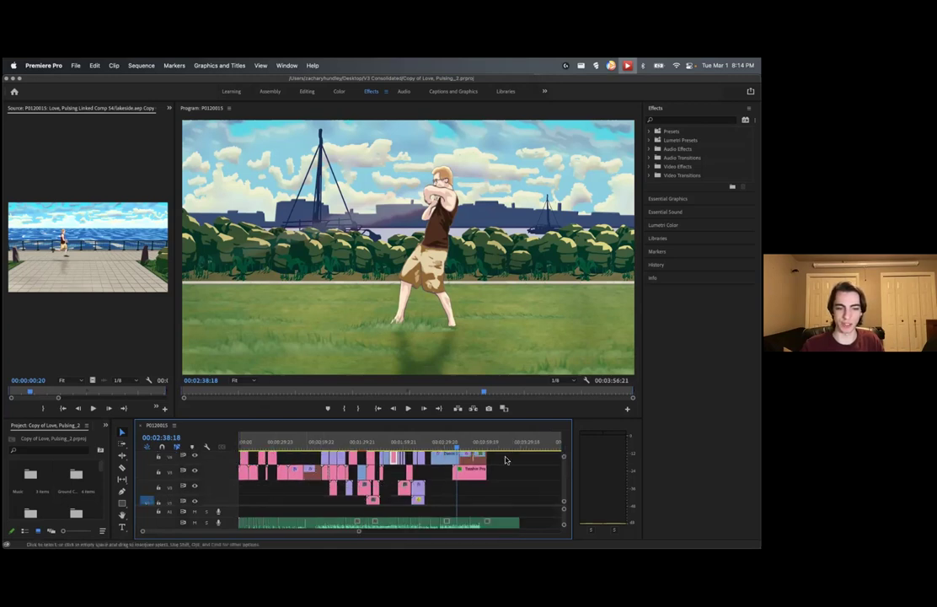
mouse_move(487, 472)
left_mouse_down()
mouse_move(501, 472)
mouse_move(479, 478)
left_mouse_up()
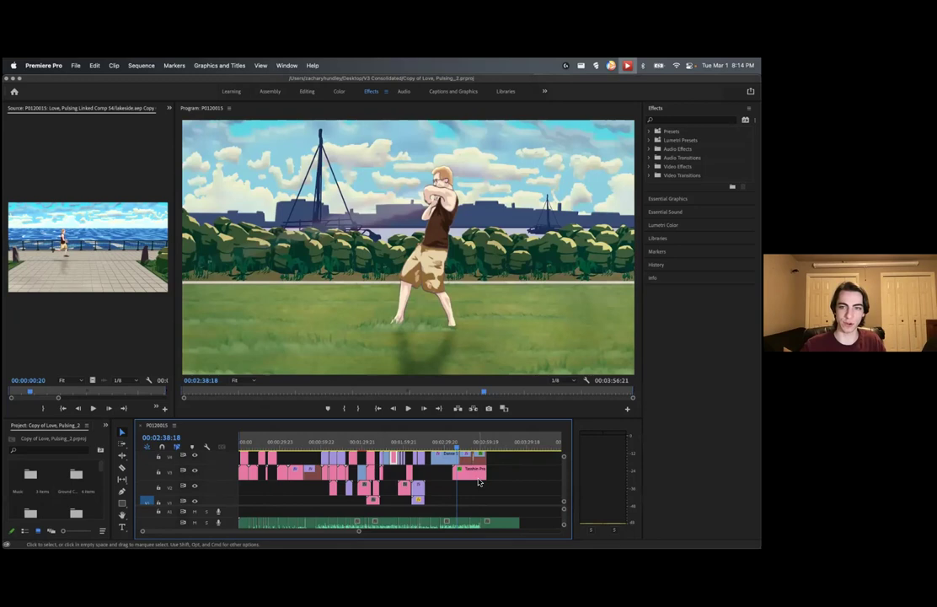
- Move the playhead to 00:00:33:07 and examine the sequence's clips in close-up from the ending back to about the one-minute mark
left_click(283, 445)
key("space")
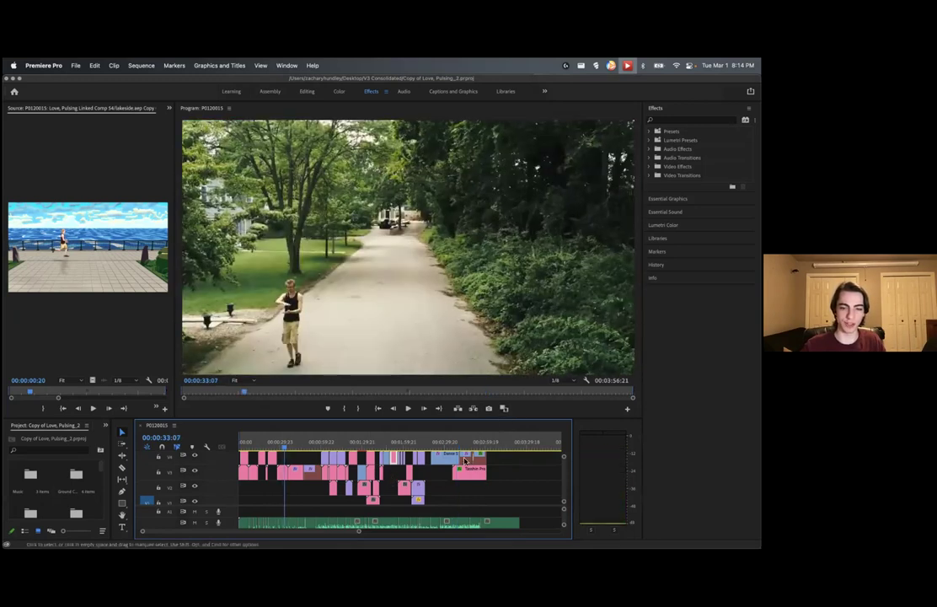
scroll(464, 460, "up", 5)
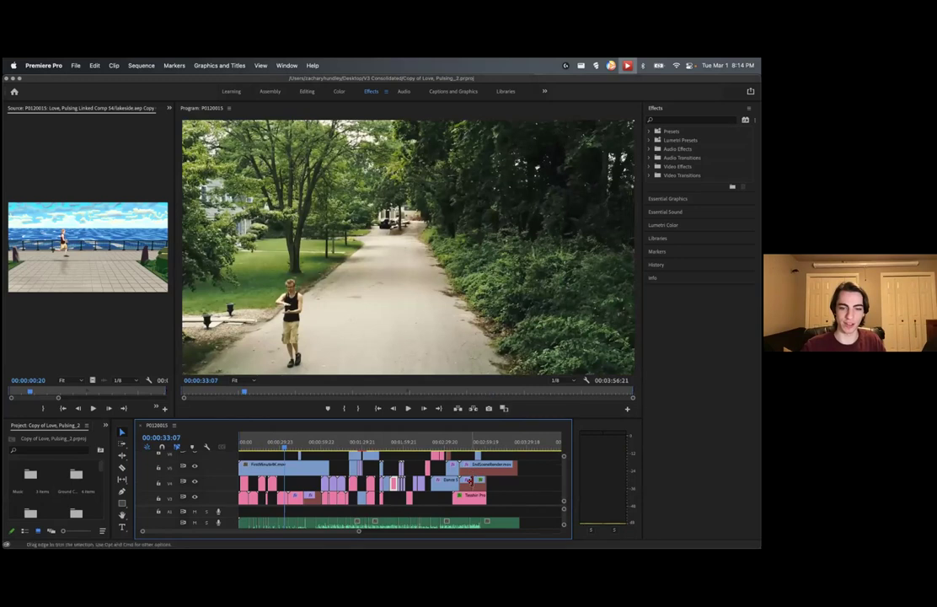
scroll(471, 482, "up", 2)
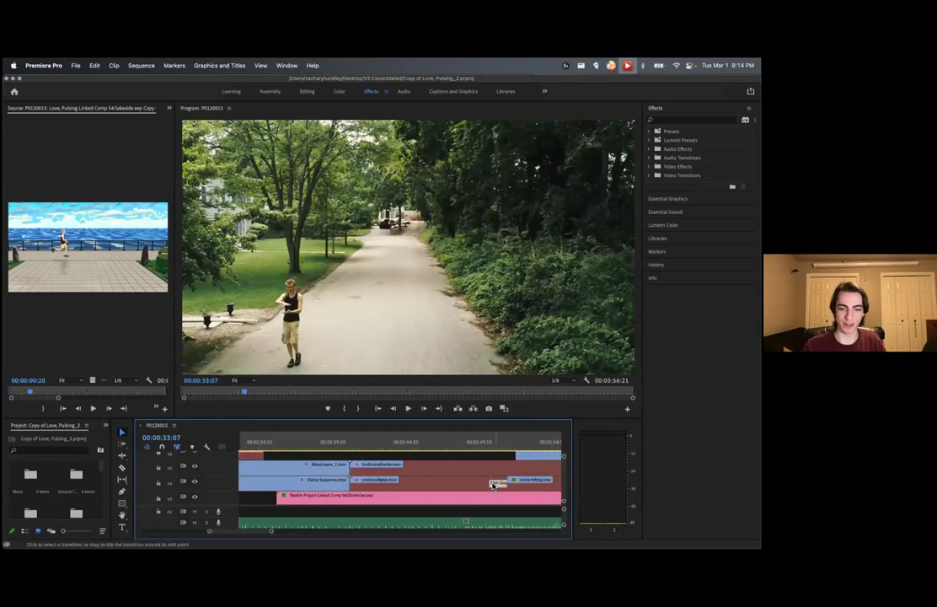
scroll(493, 484, "down", 4)
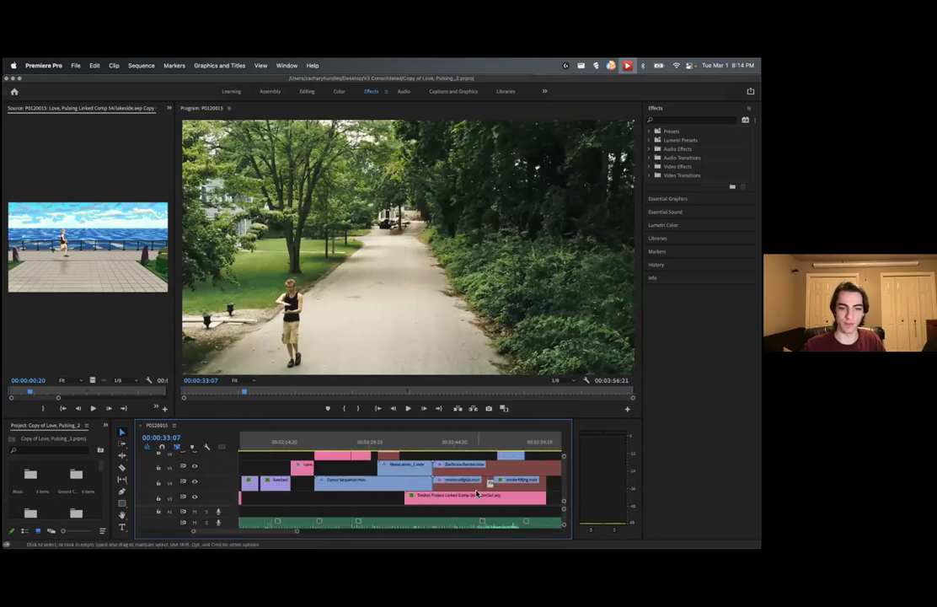
scroll(396, 486, "left", 10)
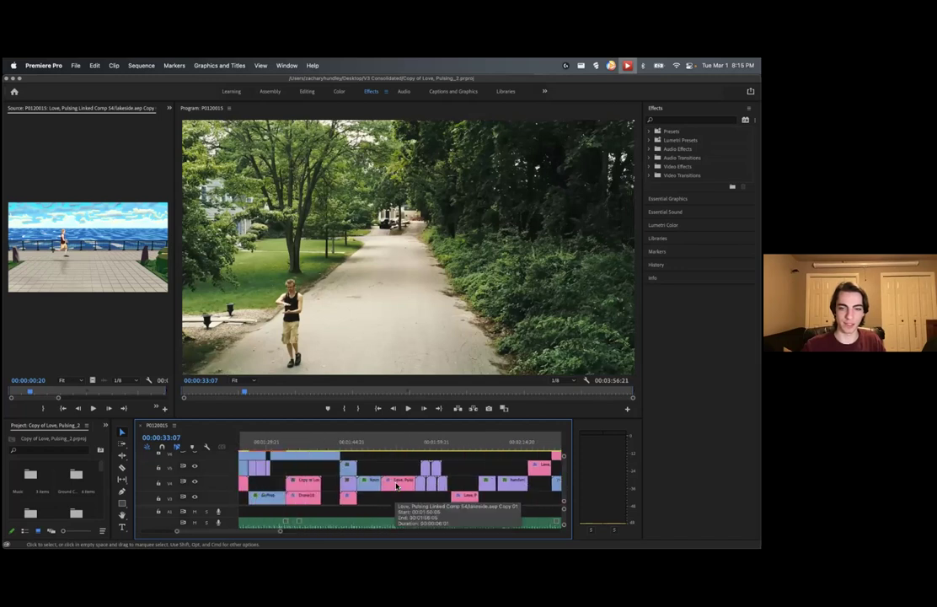
scroll(396, 485, "left", 7)
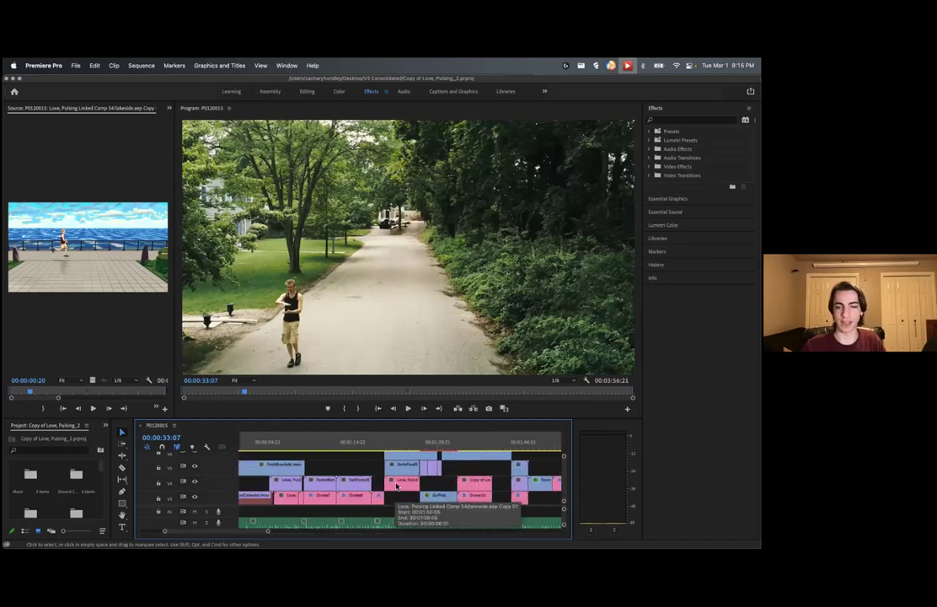
- Examine the clips layered around FirstMinute4K.mov back to the opening of the sequence
scroll(324, 471, "up", 2)
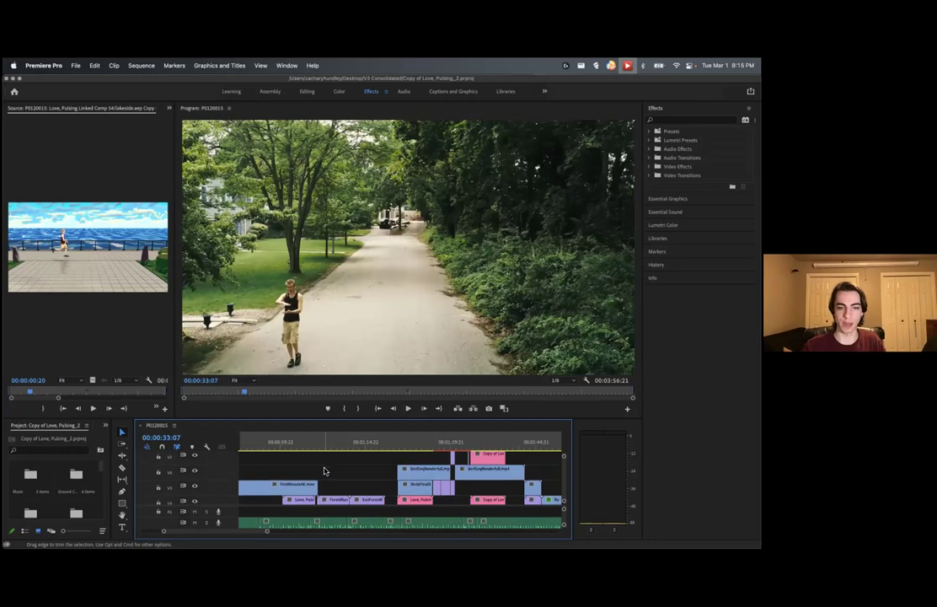
scroll(324, 471, "down", 1)
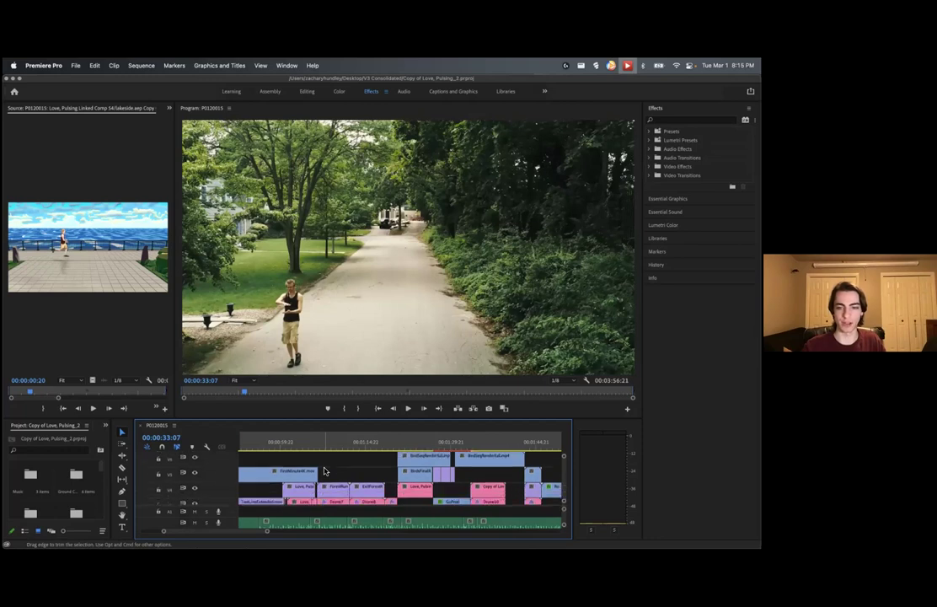
scroll(324, 471, "left", 10)
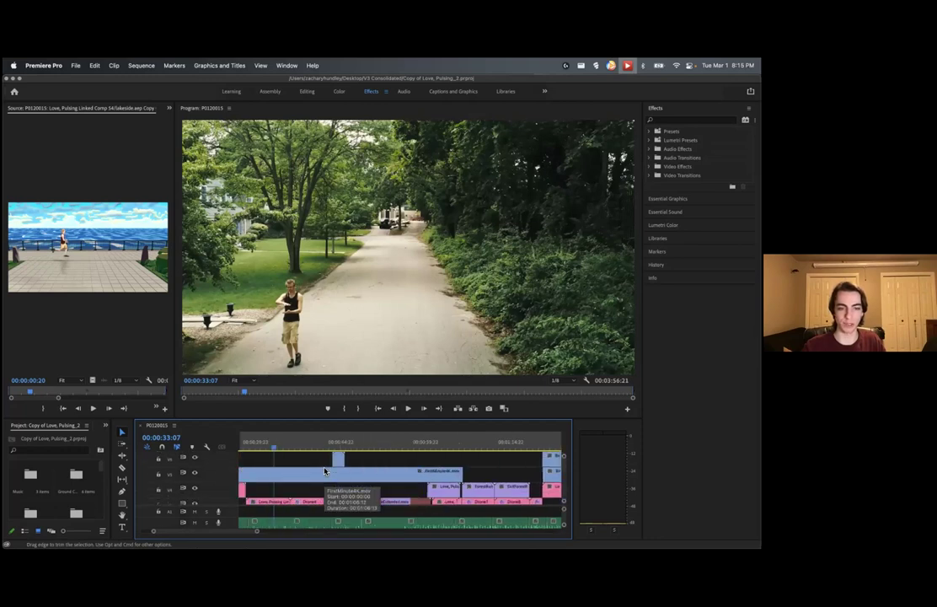
scroll(325, 471, "left", 3)
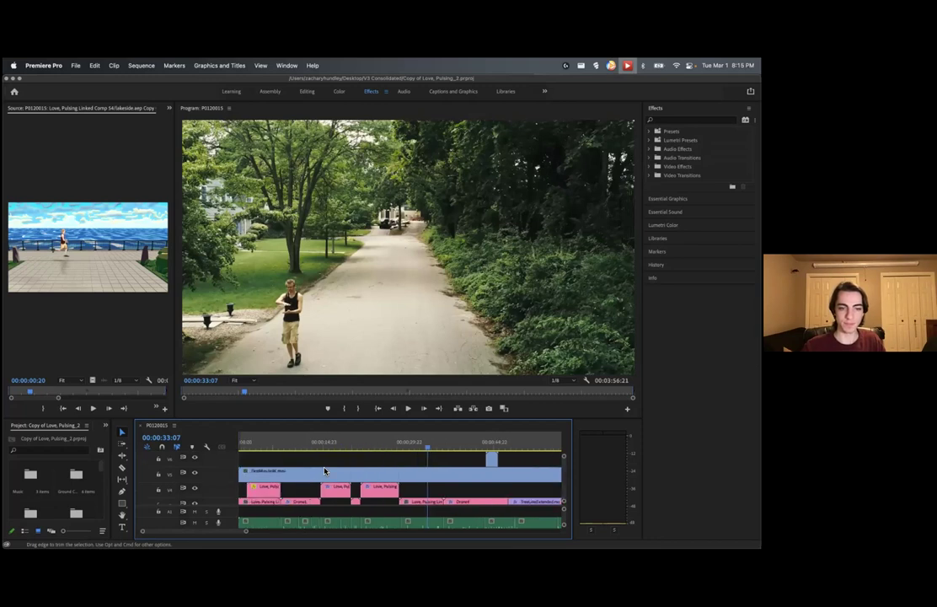
scroll(324, 471, "down", 2)
scroll(324, 471, "right", 1)
scroll(325, 471, "up", 1)
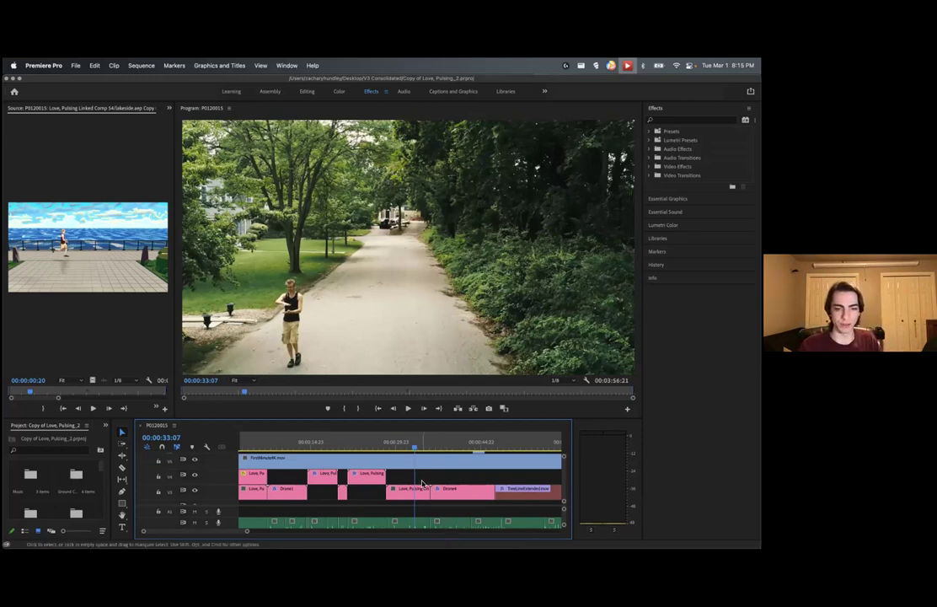
- Examine the linked comps and rendered clips from the opening through to the end-scene clips and back
scroll(422, 483, "right", 10)
scroll(422, 482, "right", 5)
scroll(422, 482, "right", 12)
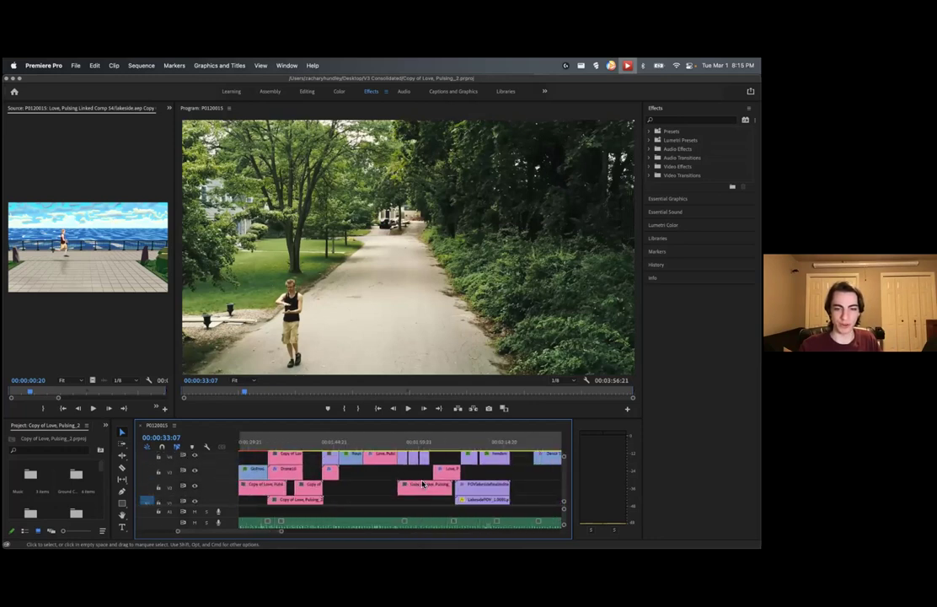
scroll(422, 483, "right", 5)
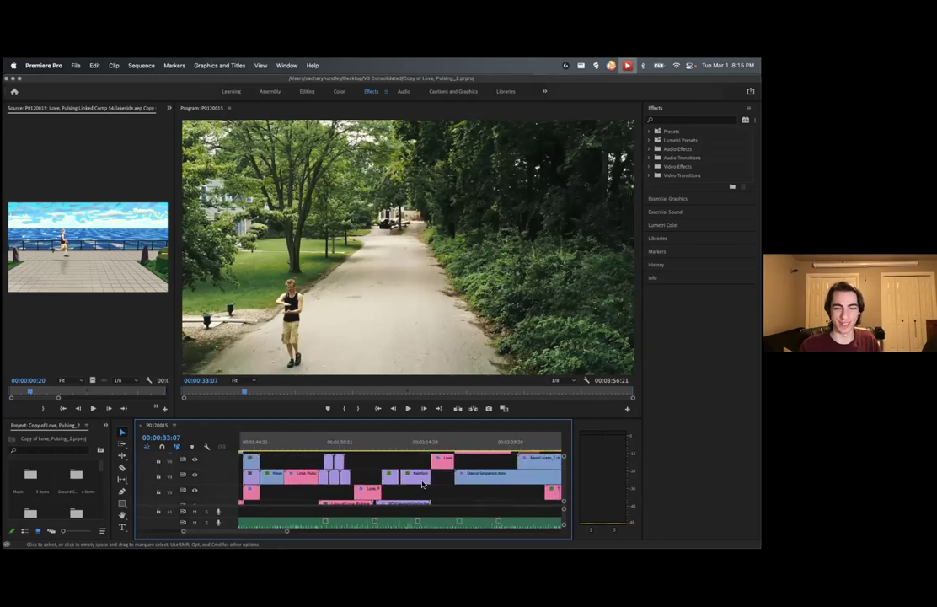
scroll(422, 483, "right", 10)
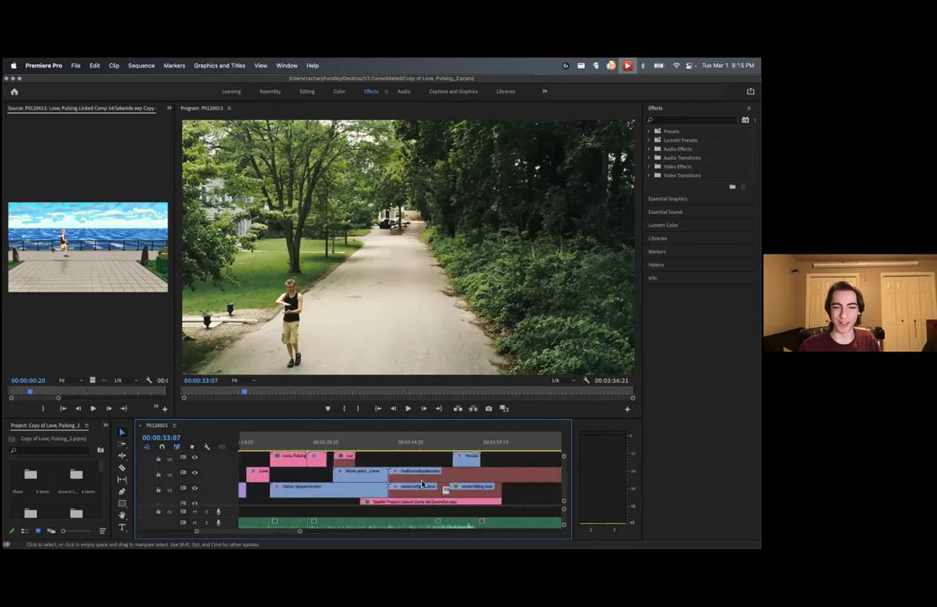
scroll(422, 483, "right", 5)
scroll(422, 483, "left", 8)
scroll(422, 483, "left", 15)
- View the whole sequence at overview scale, checking its audio tracks and the video tracks down to V1
scroll(423, 482, "down", 6)
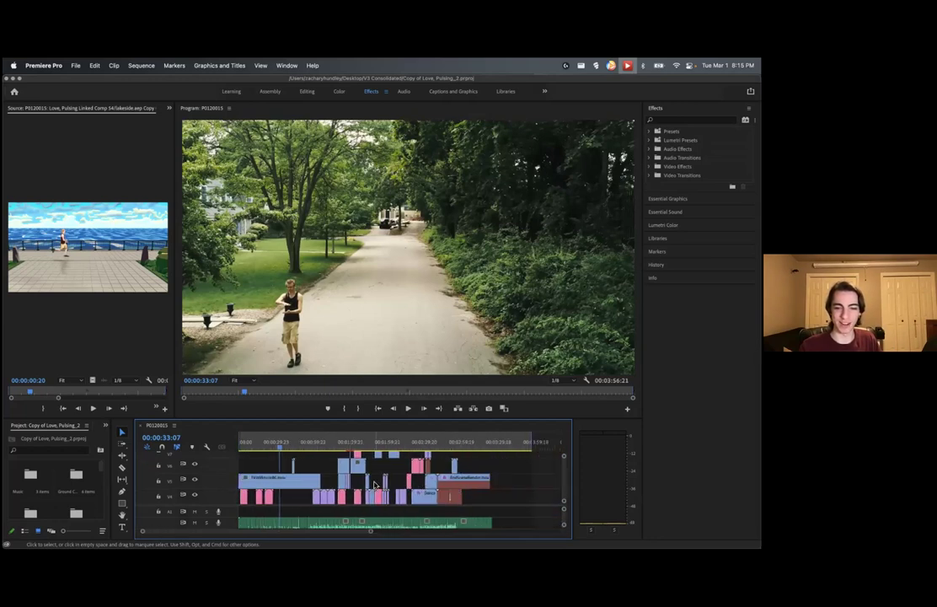
scroll(364, 487, "down", 2)
scroll(364, 487, "up", 1)
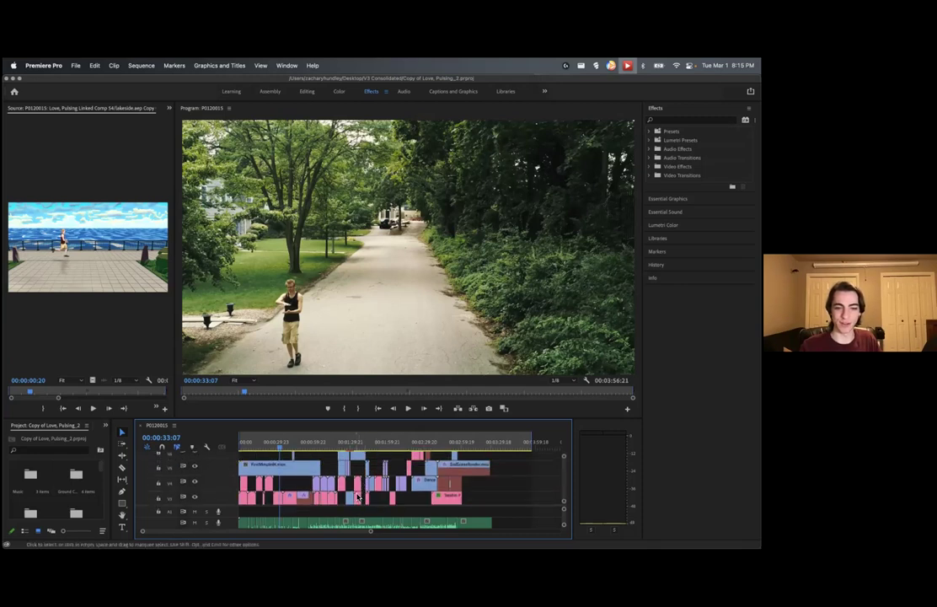
scroll(332, 526, "down", 3)
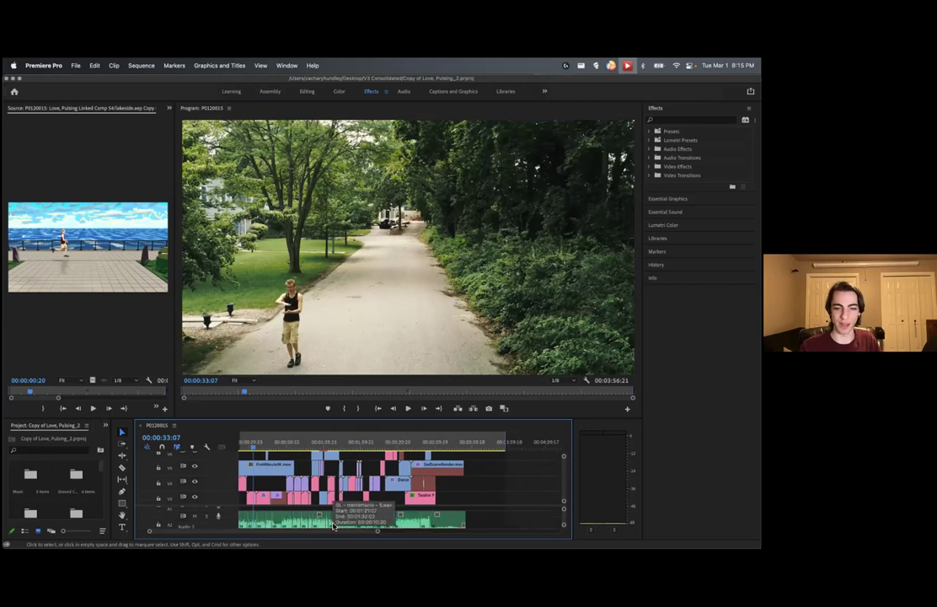
scroll(333, 526, "up", 3)
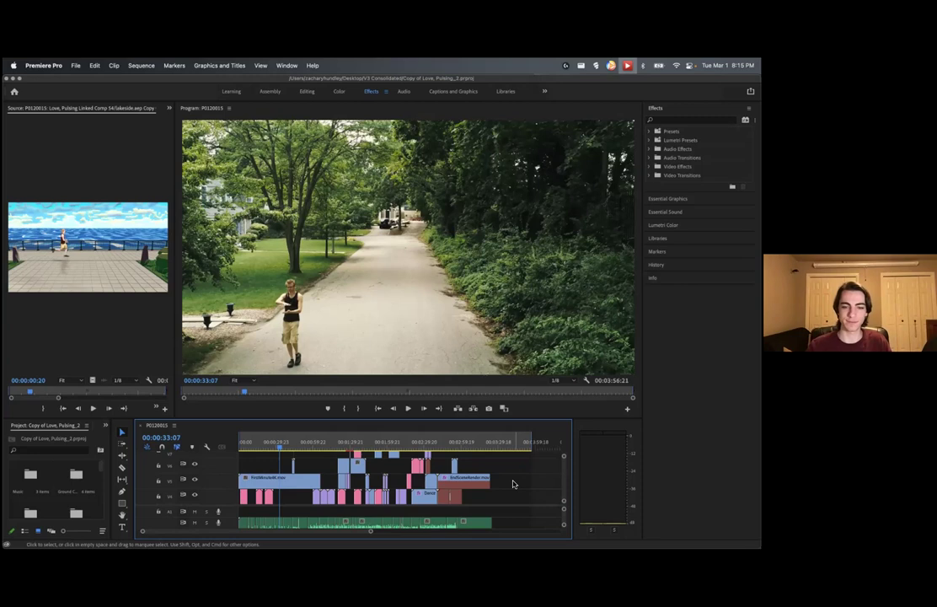
scroll(513, 483, "up", 1)
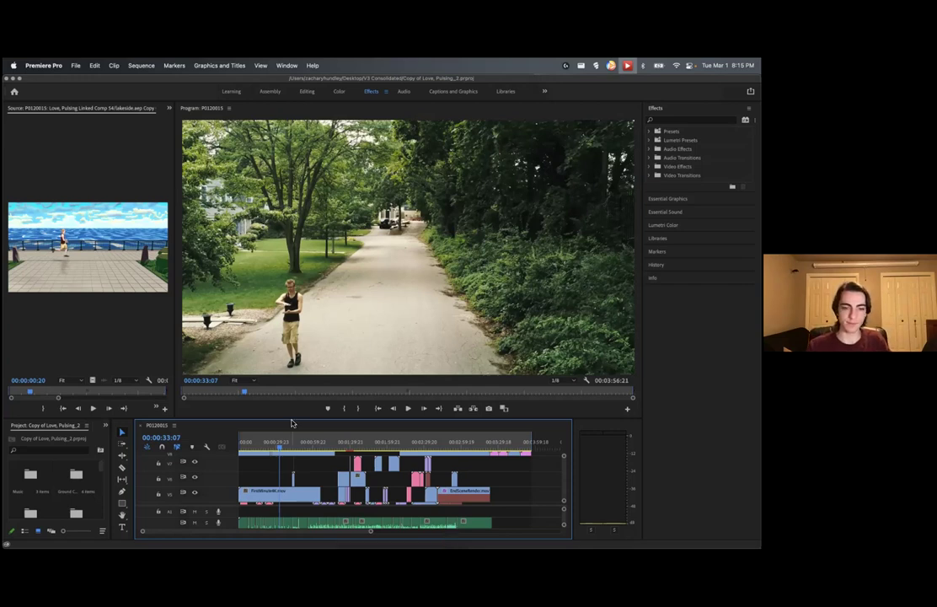
scroll(292, 466, "down", 5)
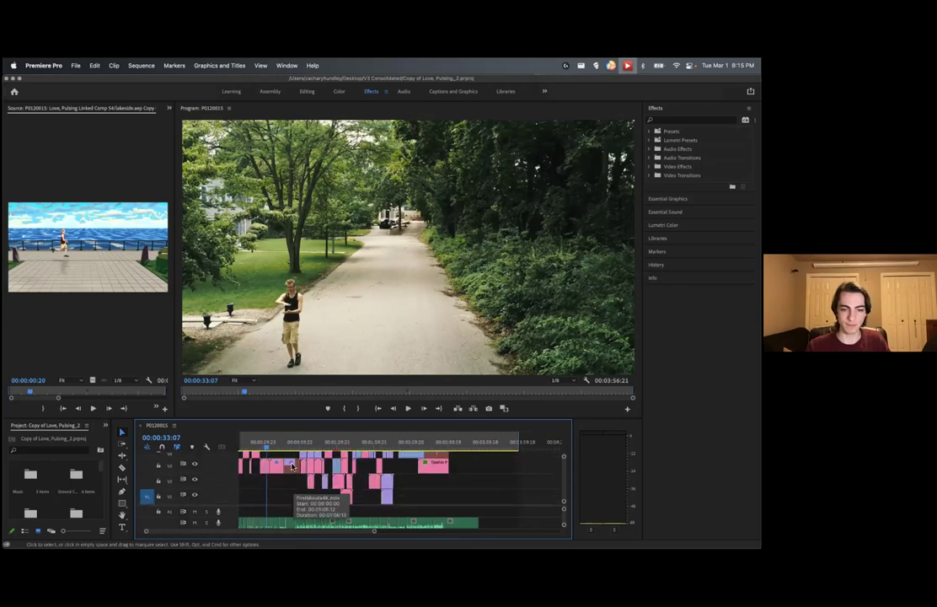
scroll(293, 478, "up", 2)
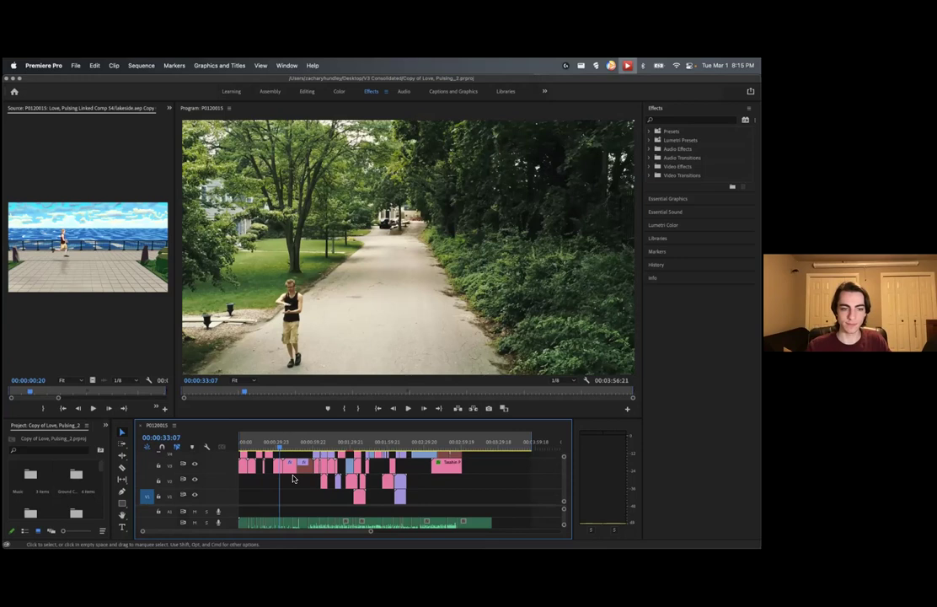
- Calculate the resulting project size for sequence P0120015 in the Project Manager, and close it without collecting files
left_click(75, 65)
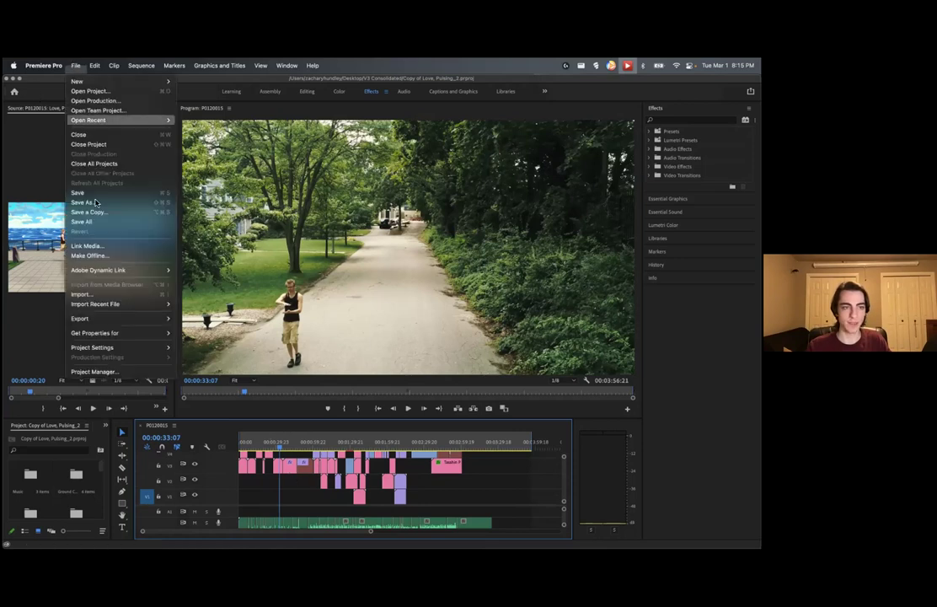
left_click(115, 371)
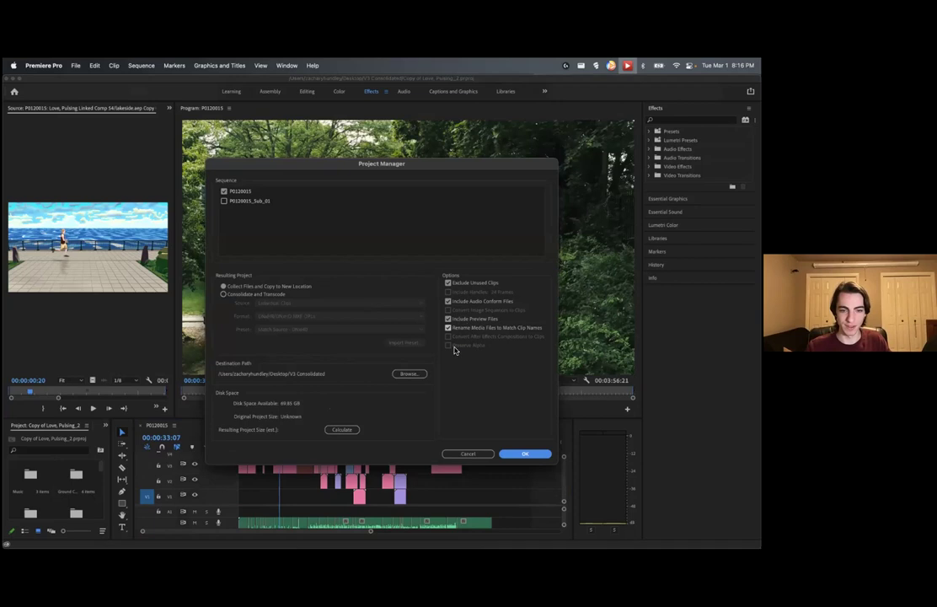
left_click(334, 430)
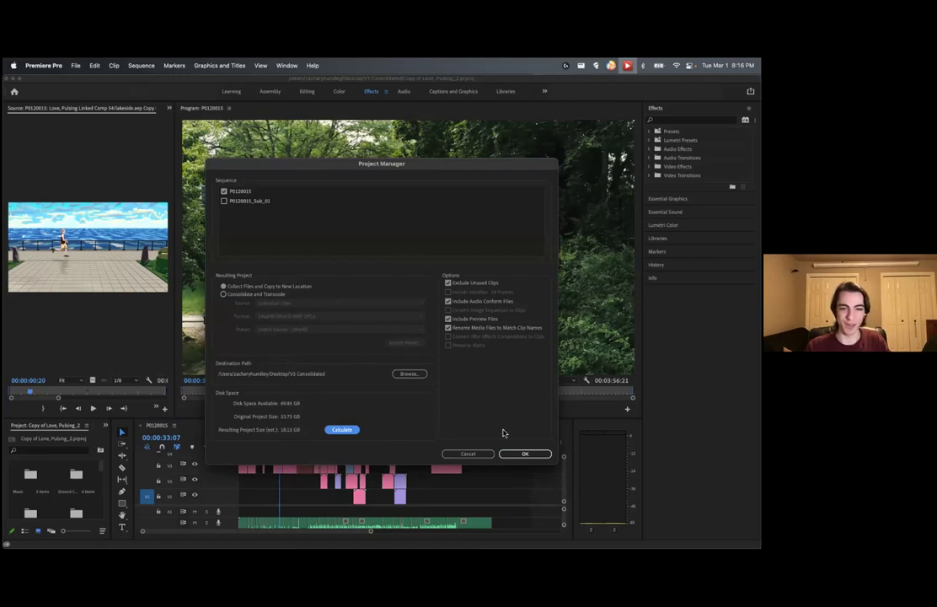
left_click_drag(481, 457, 487, 433)
left_click(483, 454)
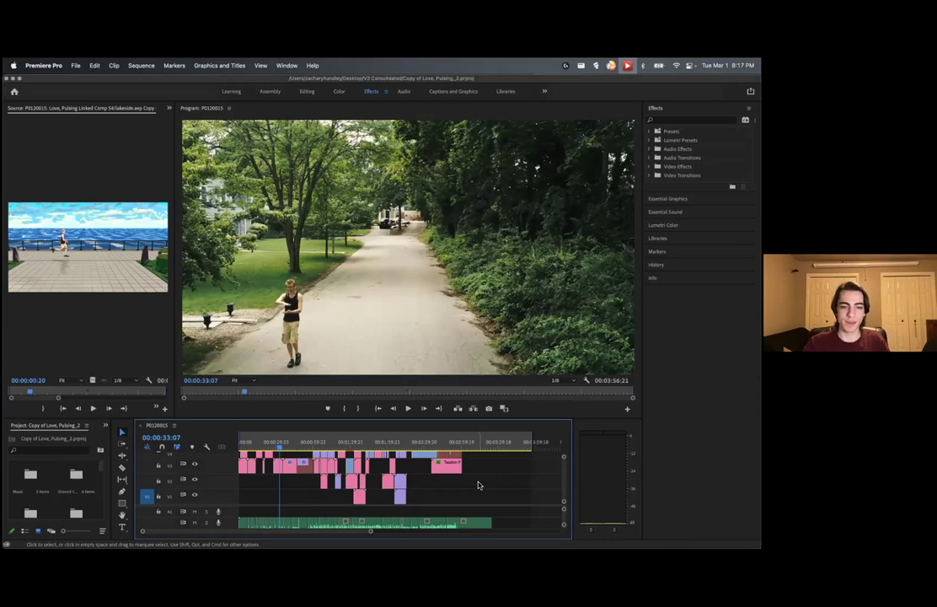
- Select the FirstMinute4K.mov clip on track V5 of the sequence
scroll(455, 484, "up", 3)
left_click(290, 470)
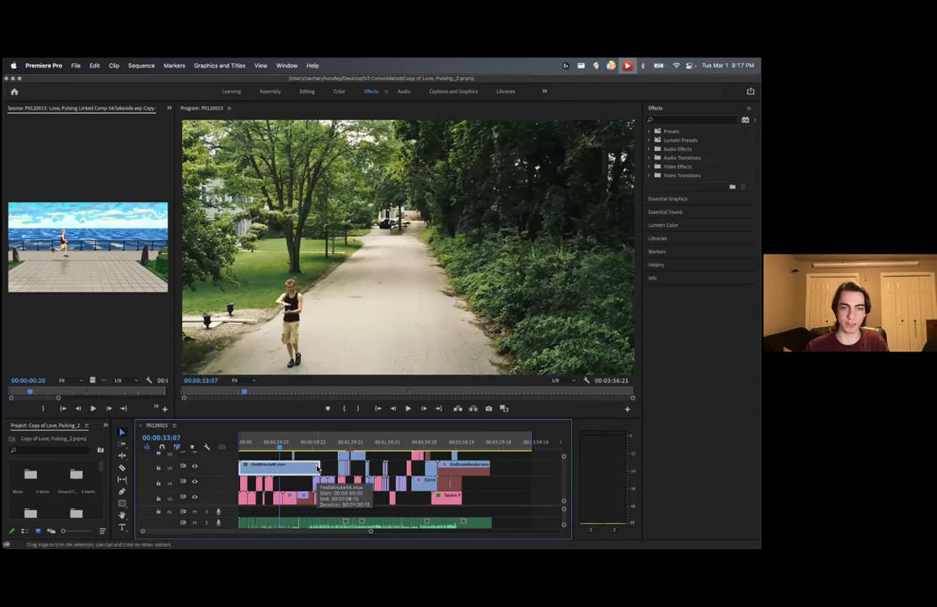
- Switch to After Effects and scrub the lakeside running composition through 0:00:06:20 to 0:00:15:22
key("ctrl+Up")
left_click(517, 396)
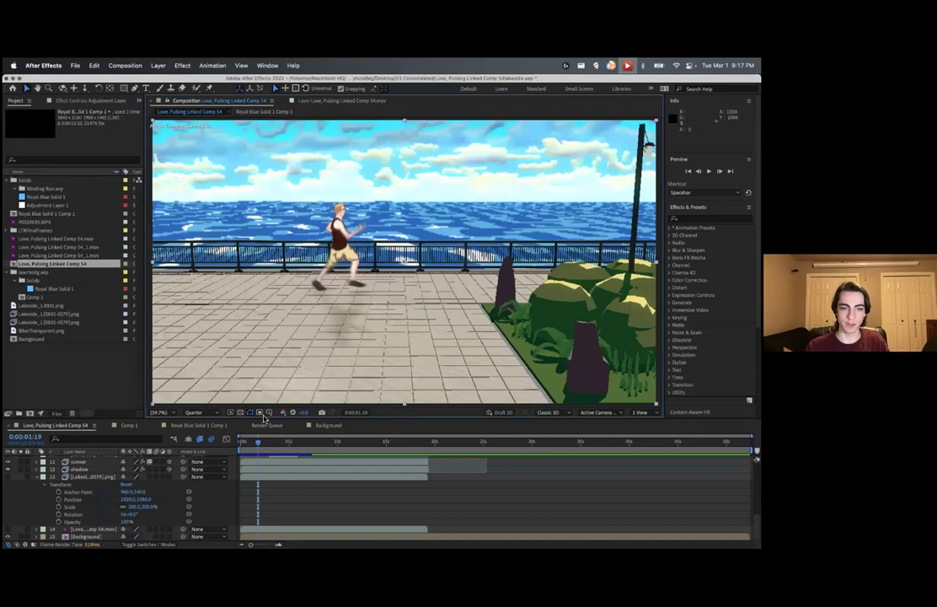
left_click_drag(257, 445, 307, 450)
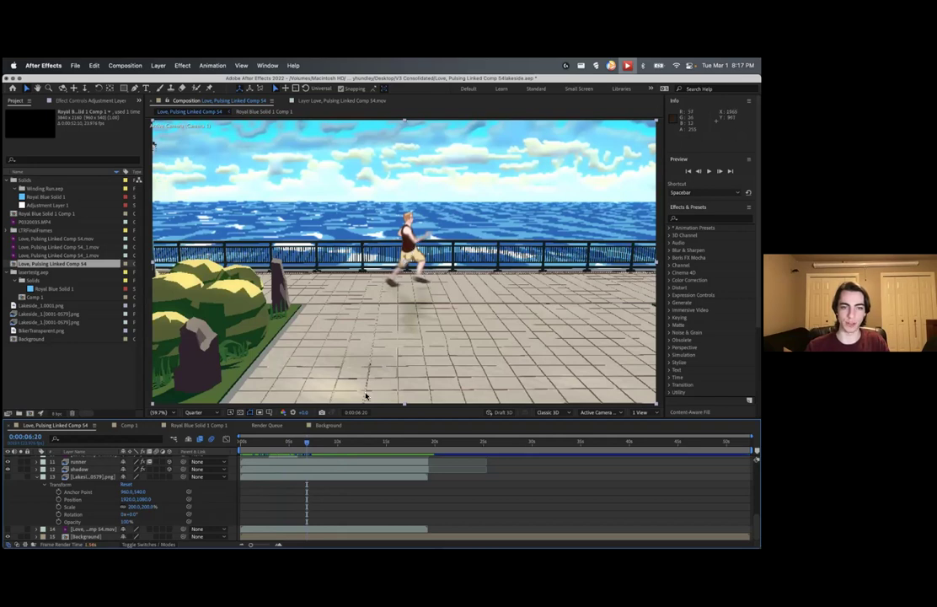
left_click_drag(295, 444, 398, 441)
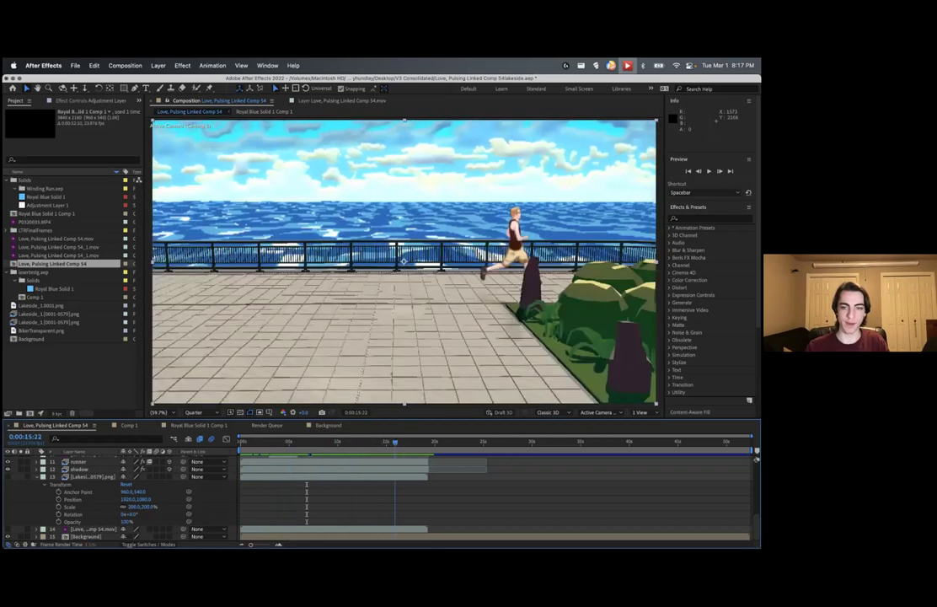
- Scrub the lakeside running composition back from 0:00:15:23 to 0:00:03:13, and forward to 0:00:08:06
key("Page_Down")
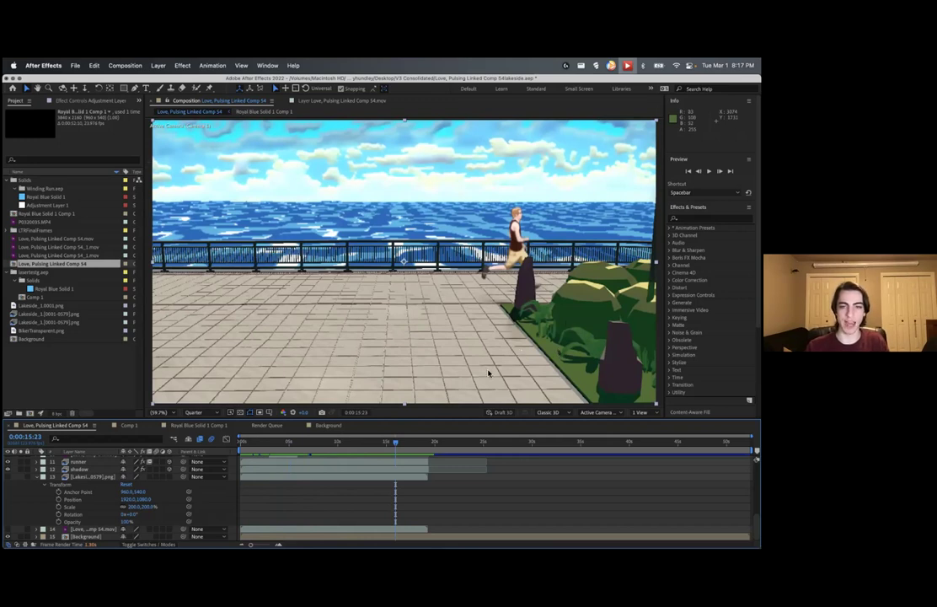
left_click_drag(396, 444, 345, 443)
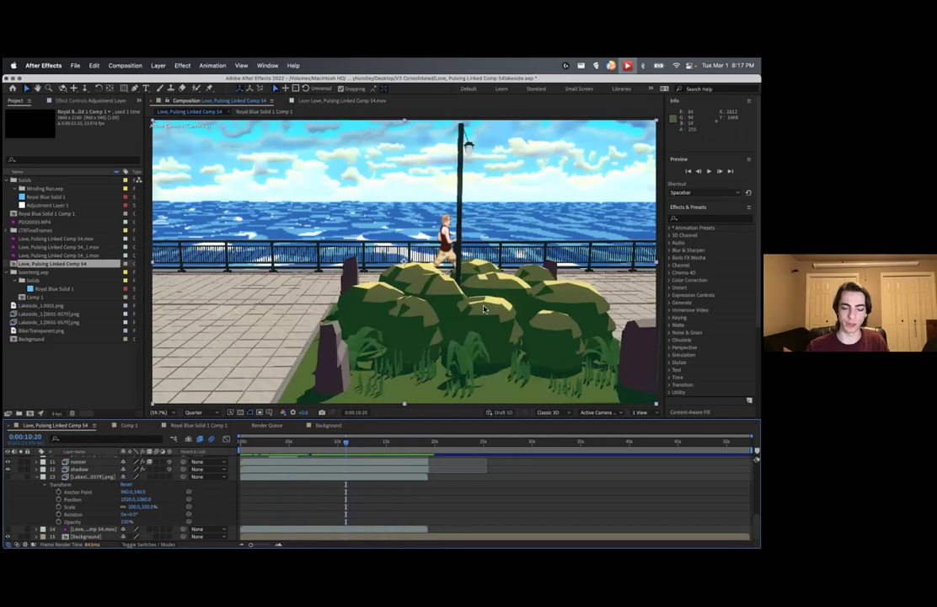
left_click(345, 442)
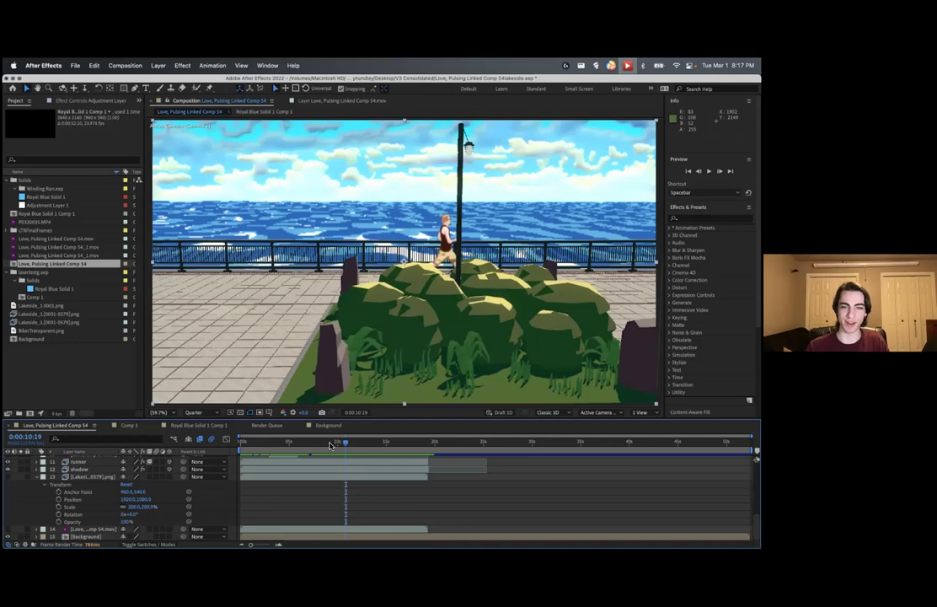
left_click(328, 443)
left_click(321, 442)
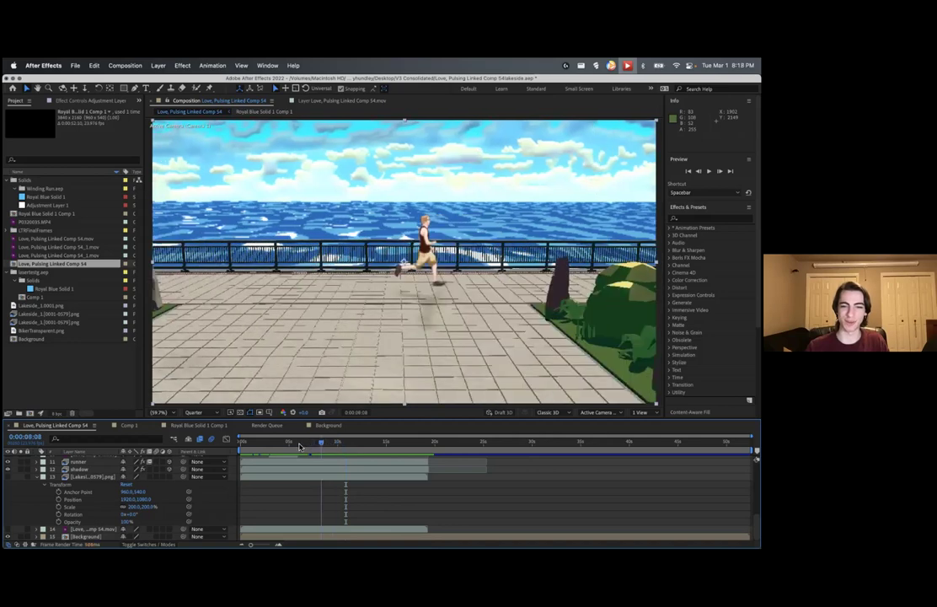
left_click(301, 443)
left_click(286, 442)
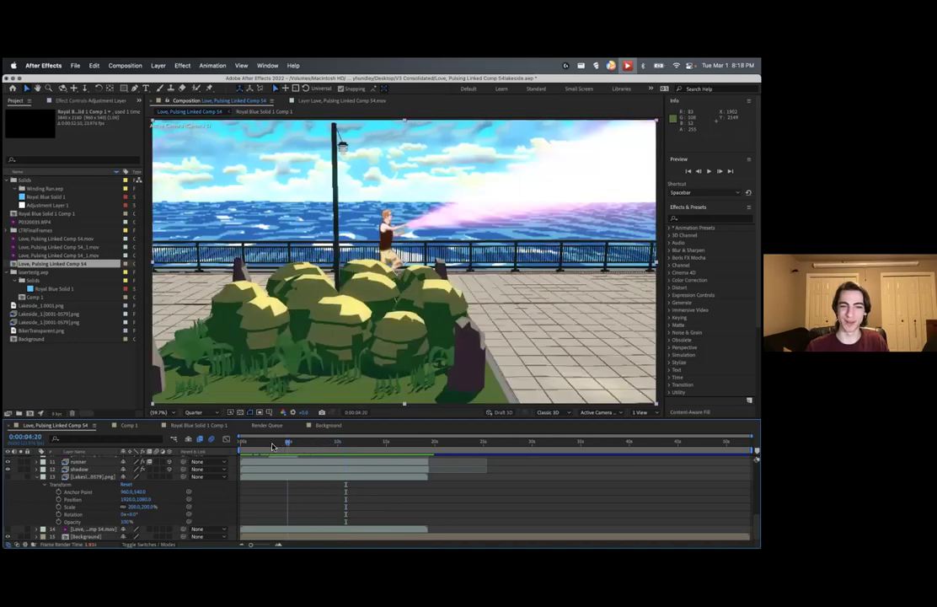
left_click(274, 442)
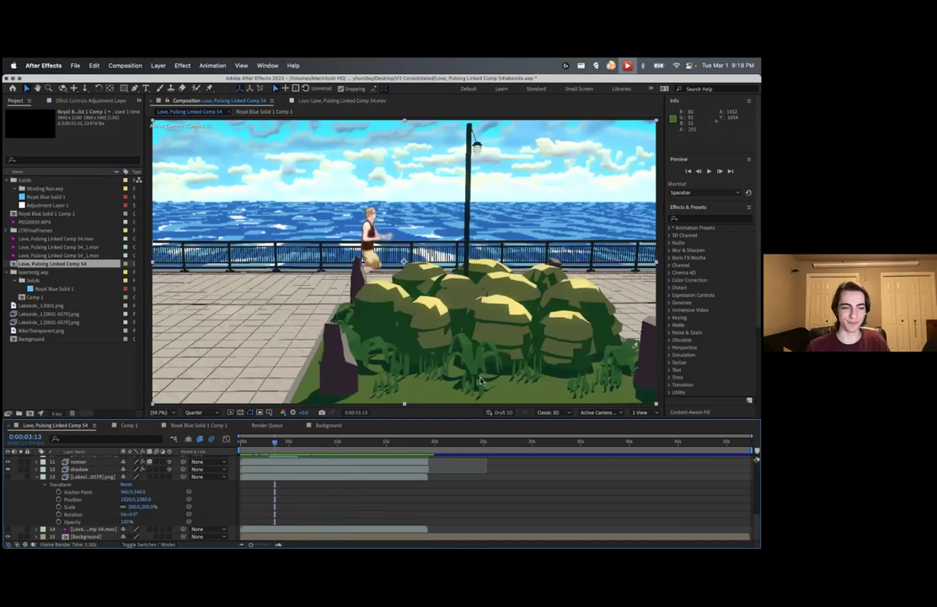
left_click_drag(279, 443, 319, 464)
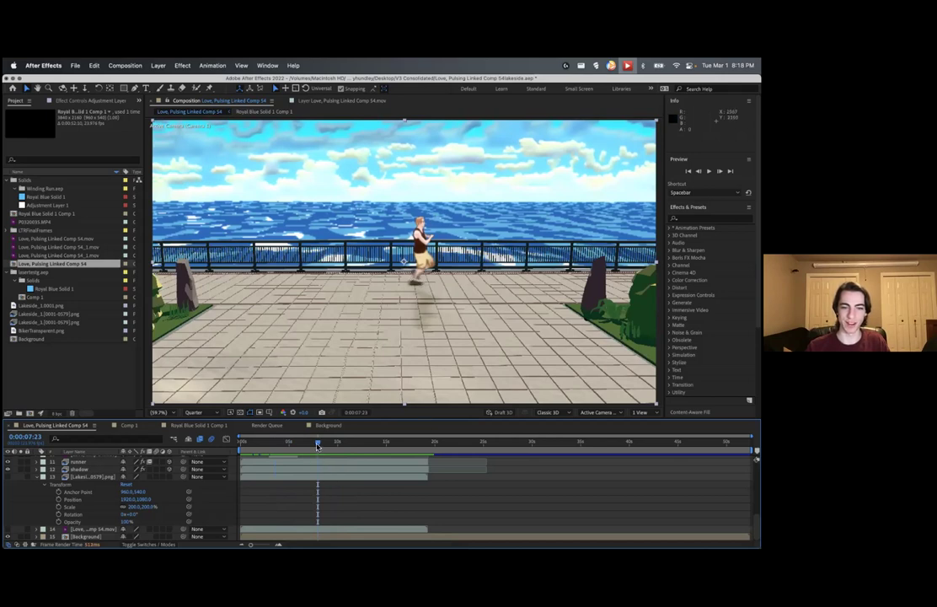
mouse_move(313, 445)
left_mouse_down()
mouse_move(304, 448)
mouse_move(321, 447)
left_mouse_up()
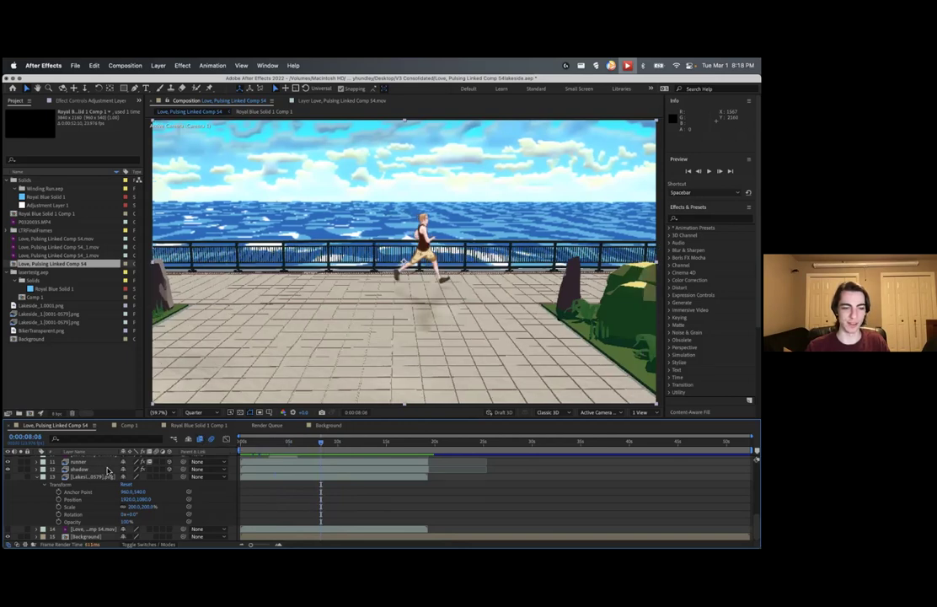
- Select the Camera 1 layer, and switch its visibility off and back on
scroll(108, 471, "up", 3)
scroll(78, 489, "up", 3)
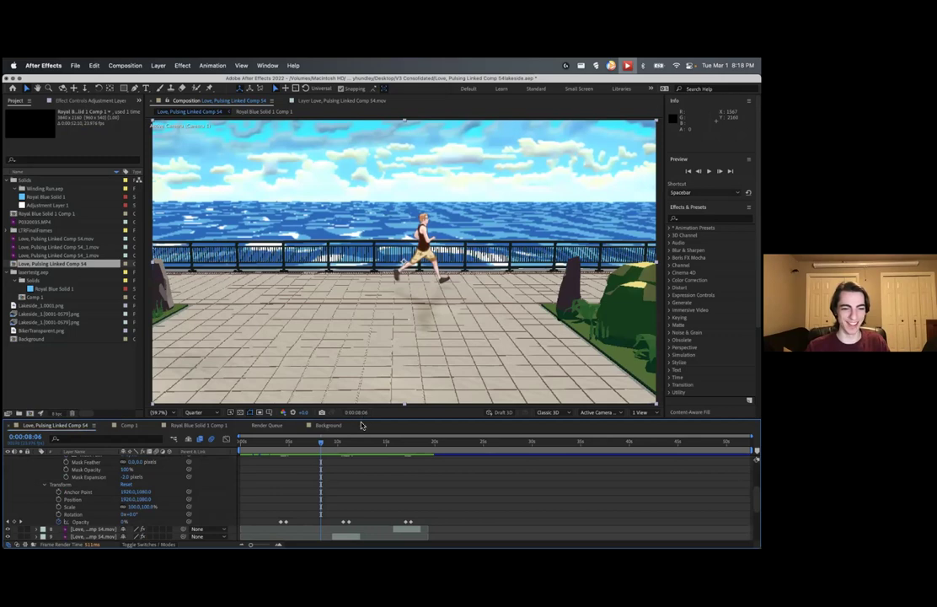
scroll(84, 474, "up", 5)
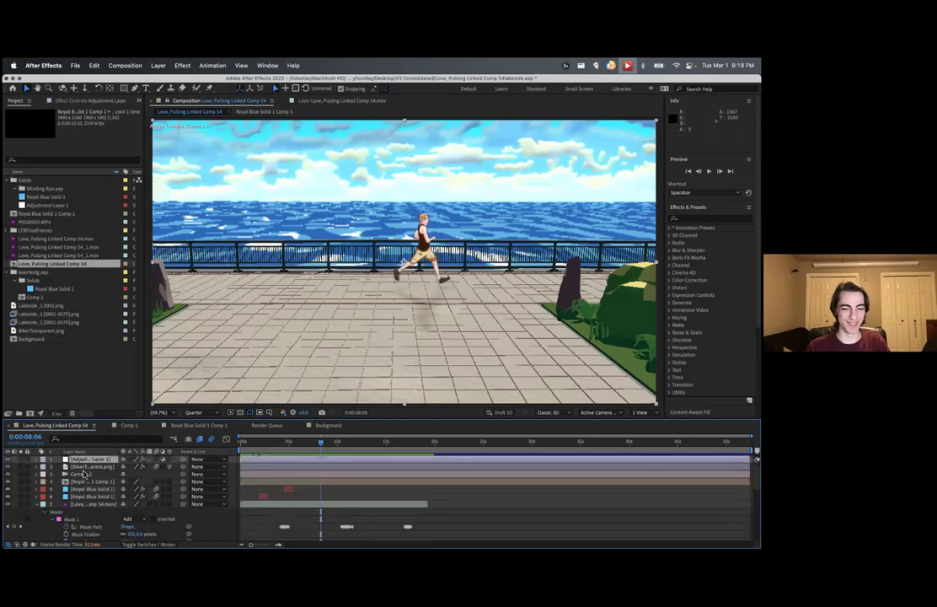
left_click(82, 475)
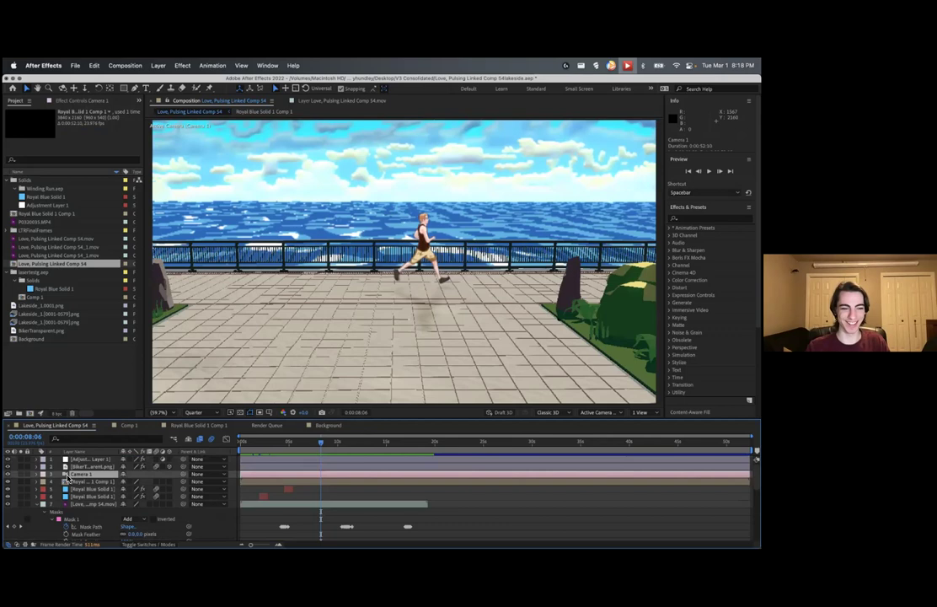
left_click(10, 475)
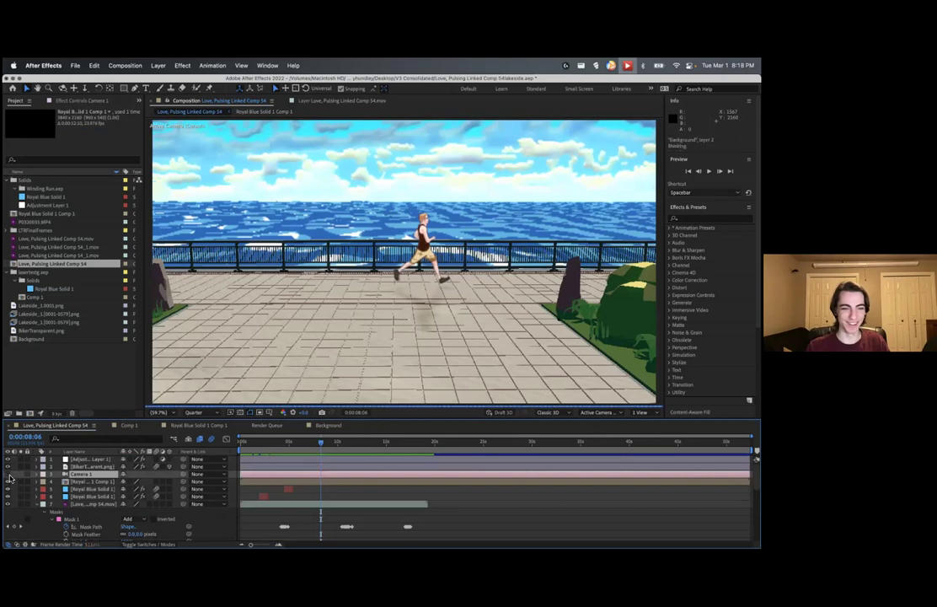
left_click(9, 475)
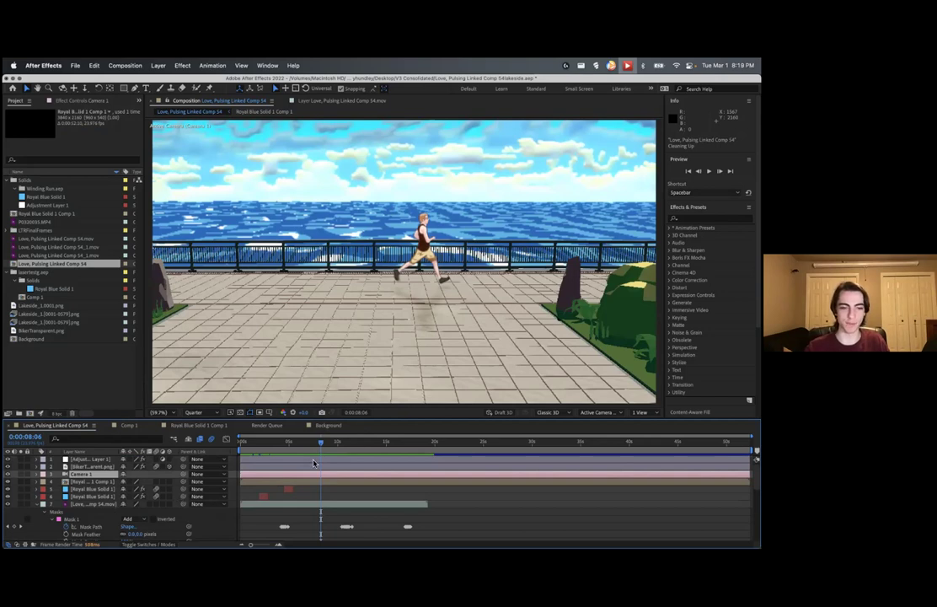
- Go to the beam blast at 0:00:02:08, and open the layer 6 Royal Blue Solid 1 with its effect controls
left_click(265, 444)
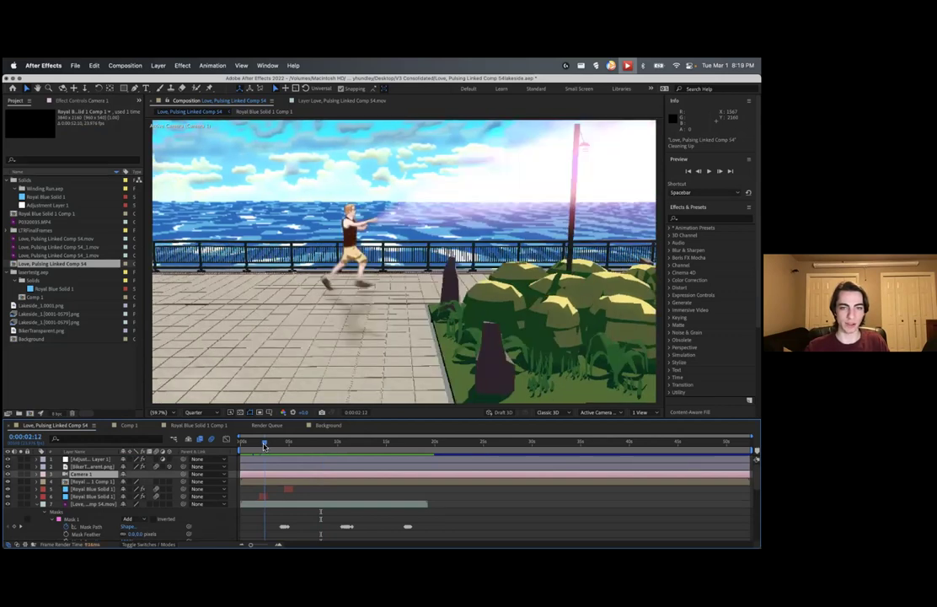
left_click_drag(264, 446, 264, 447)
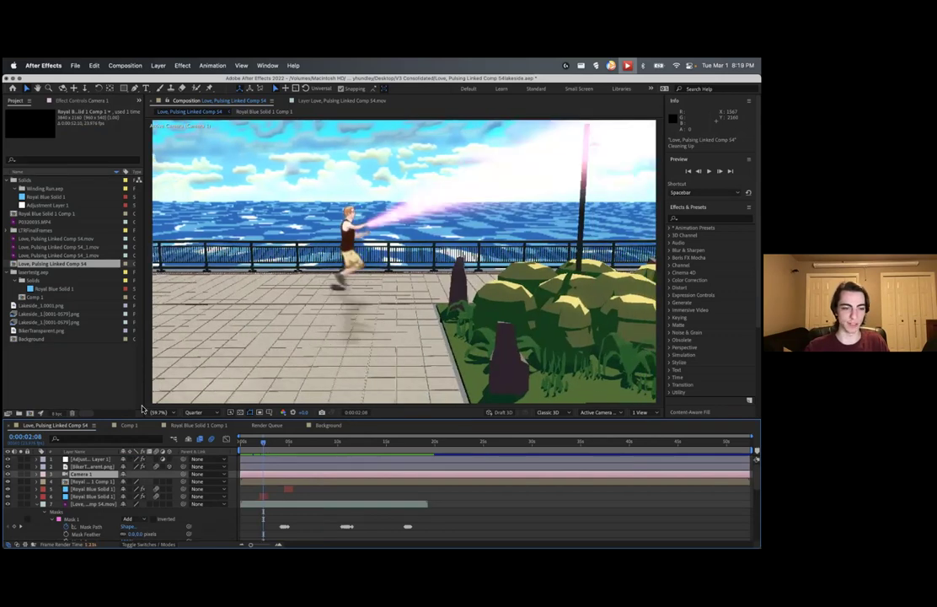
double_click(89, 504)
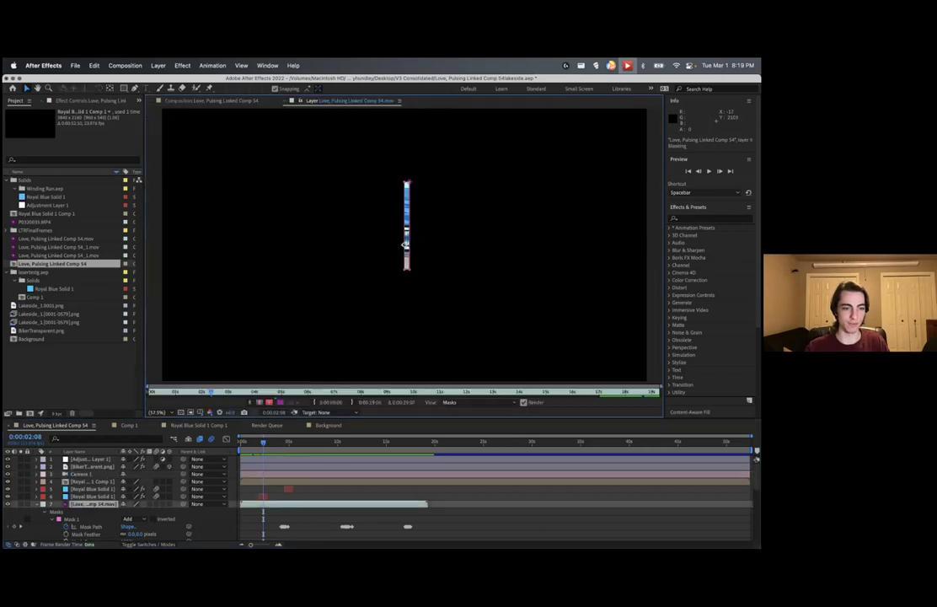
left_click(90, 101)
key("ctrl+Up")
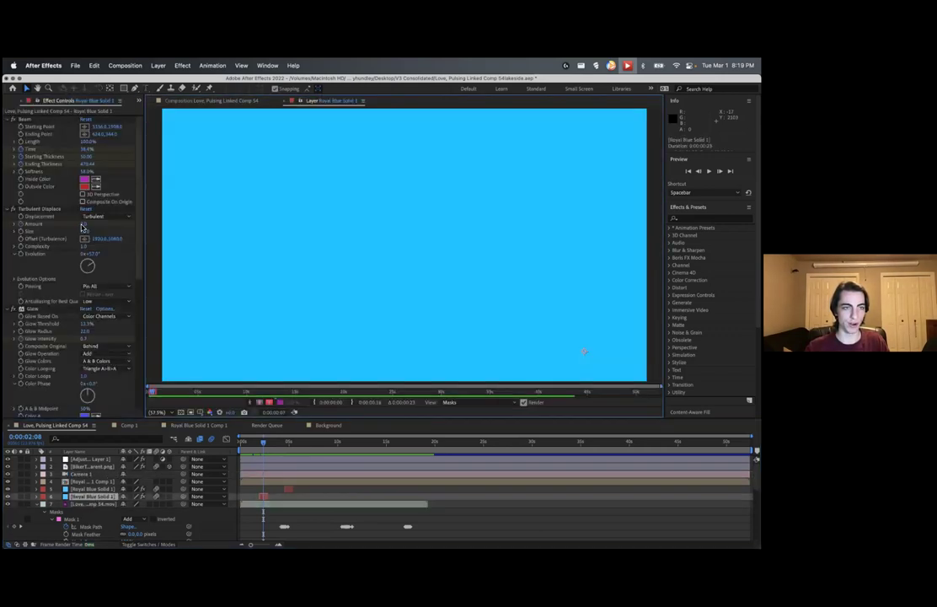
- Examine the solid's effect stack, from Beam, Turbulent Displace and Glow down to CC Ripple Pulse, Hue/Saturation and CC Force Motion Blur
left_click(39, 120)
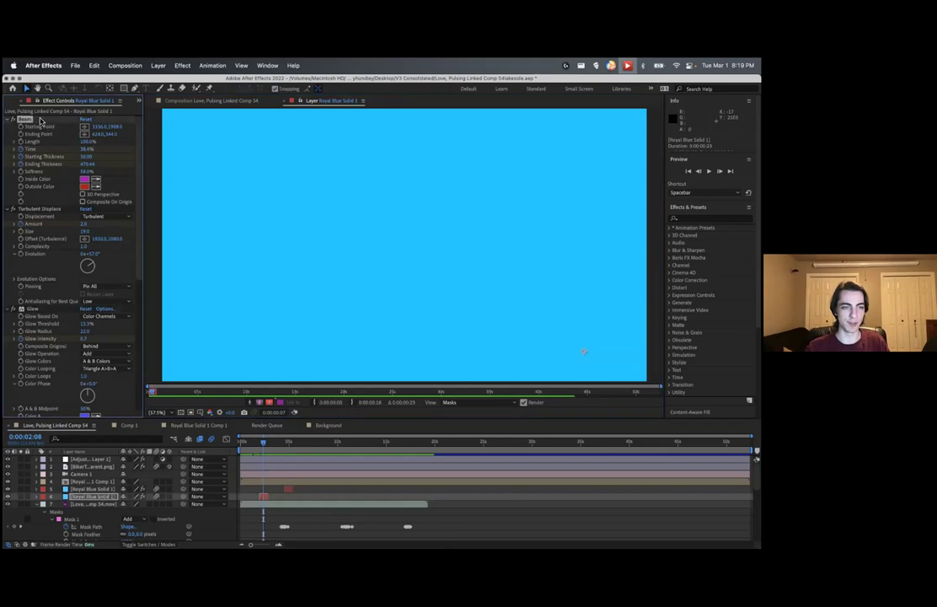
left_click(40, 209)
left_click(46, 310)
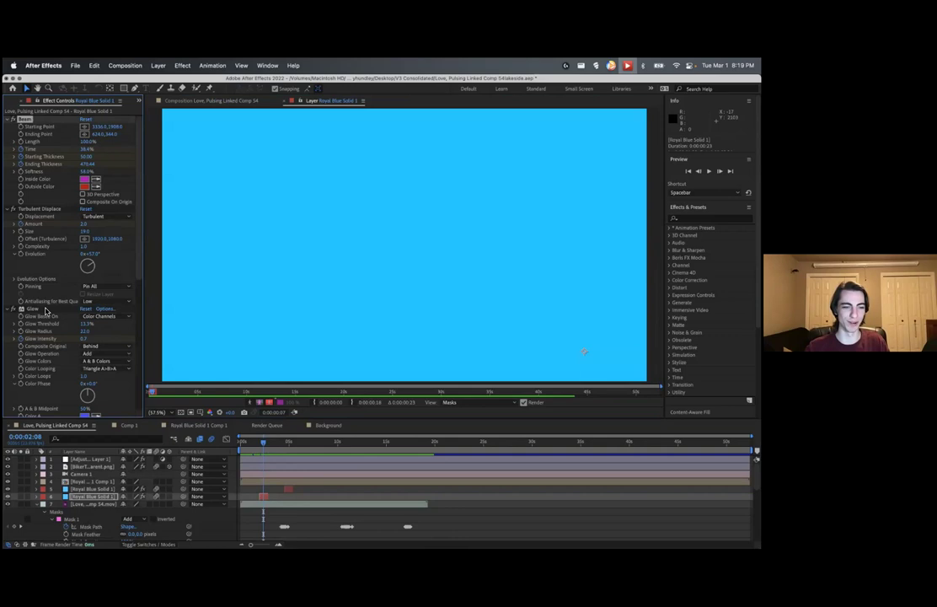
scroll(46, 311, "down", 4)
scroll(46, 311, "down", 5)
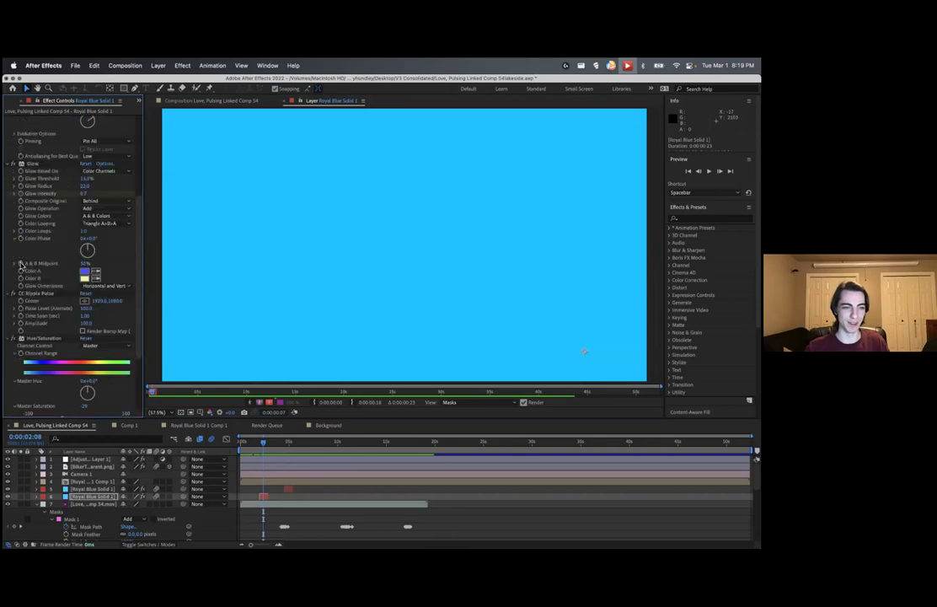
scroll(21, 269, "down", 2)
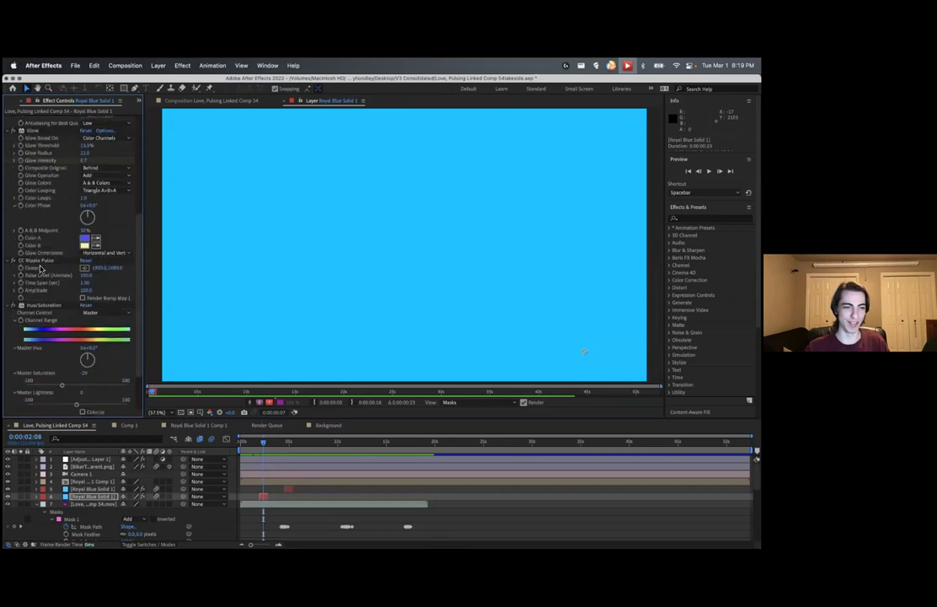
scroll(52, 287, "down", 3)
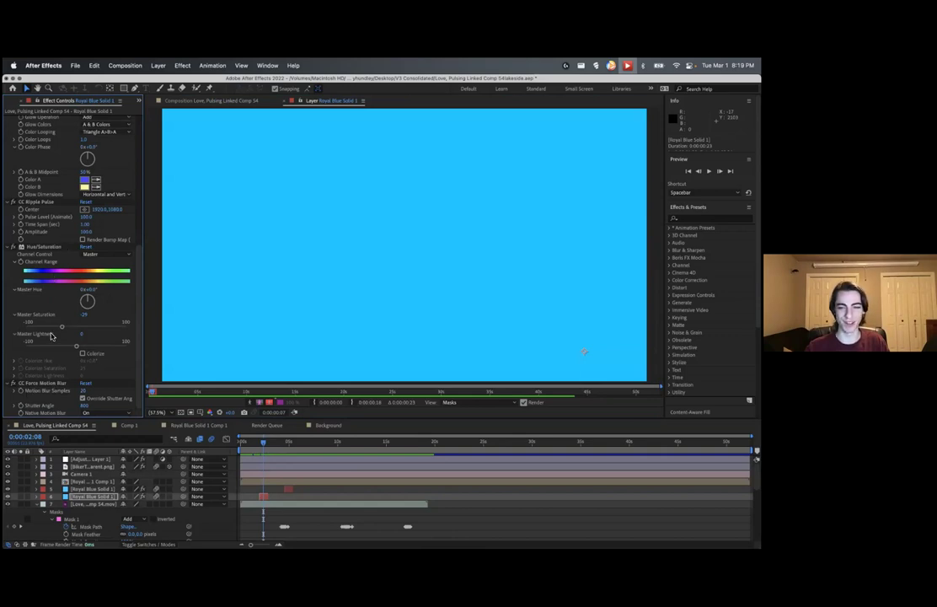
scroll(50, 336, "up", 1)
scroll(51, 336, "up", 9)
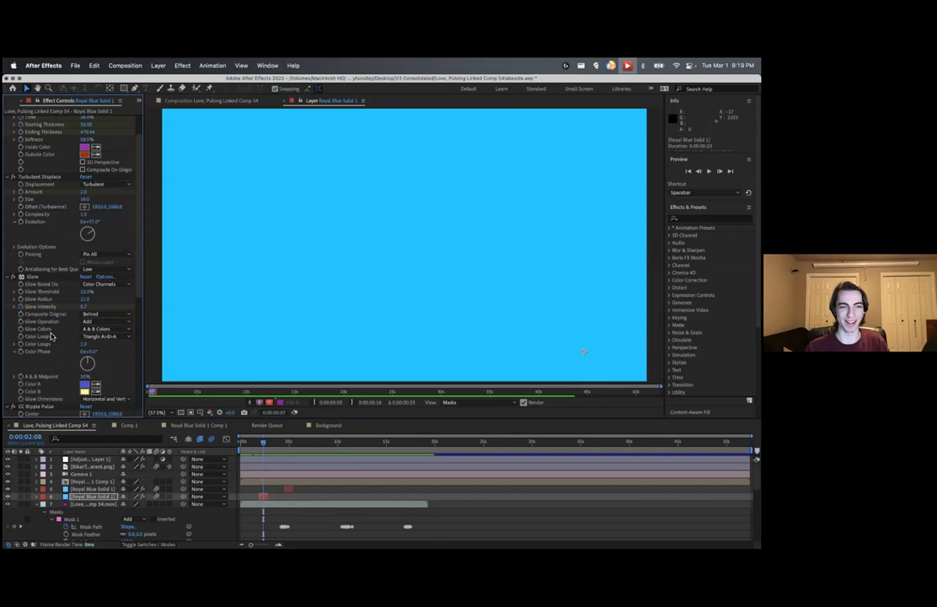
scroll(50, 337, "up", 2)
- Scrub the beam solid back to 0:00:01:13 to check its keyframed effect values, and view the composition at 0:00:02:12
left_click_drag(263, 445, 265, 445)
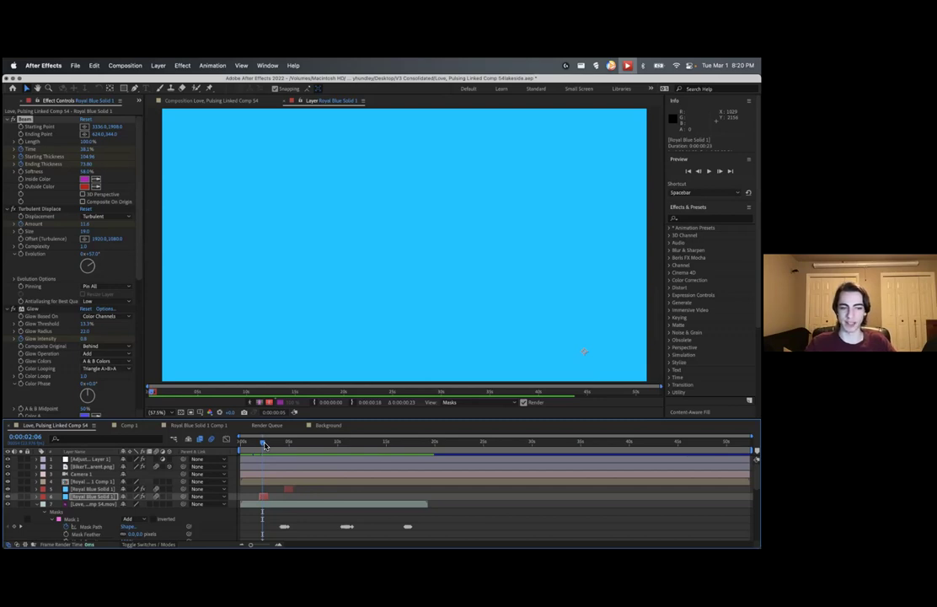
left_click_drag(265, 445, 257, 445)
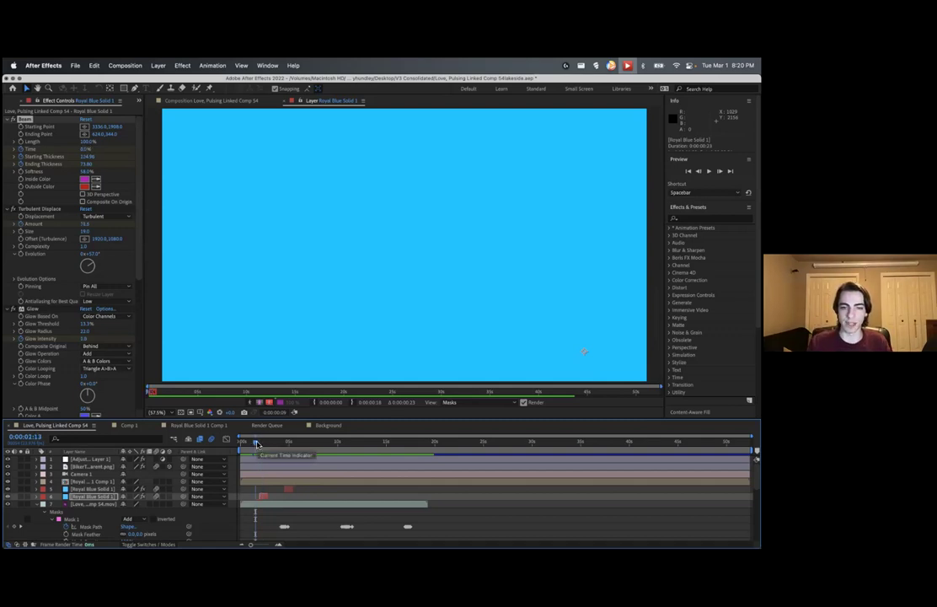
left_click(225, 102)
left_click_drag(259, 443, 263, 443)
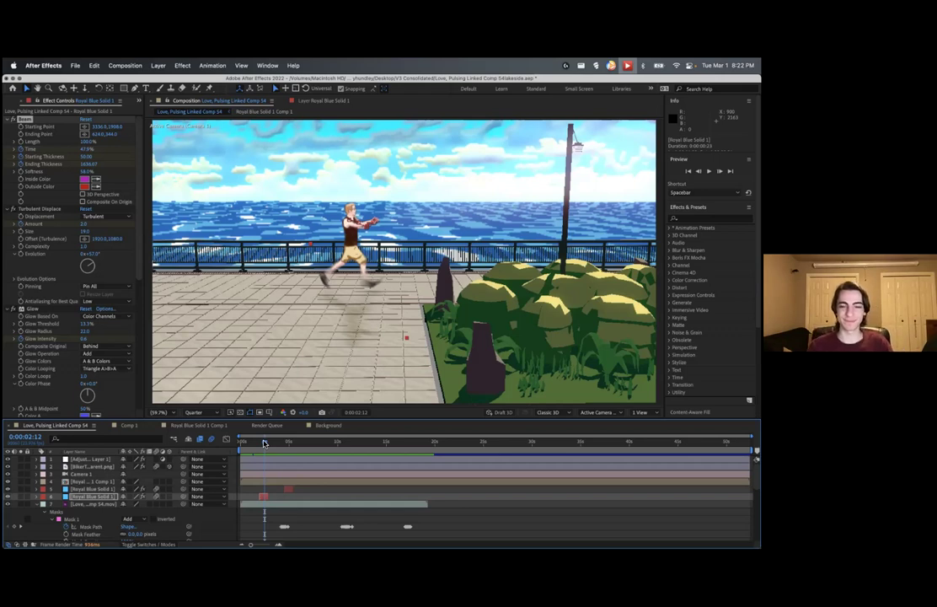
key("super+m")
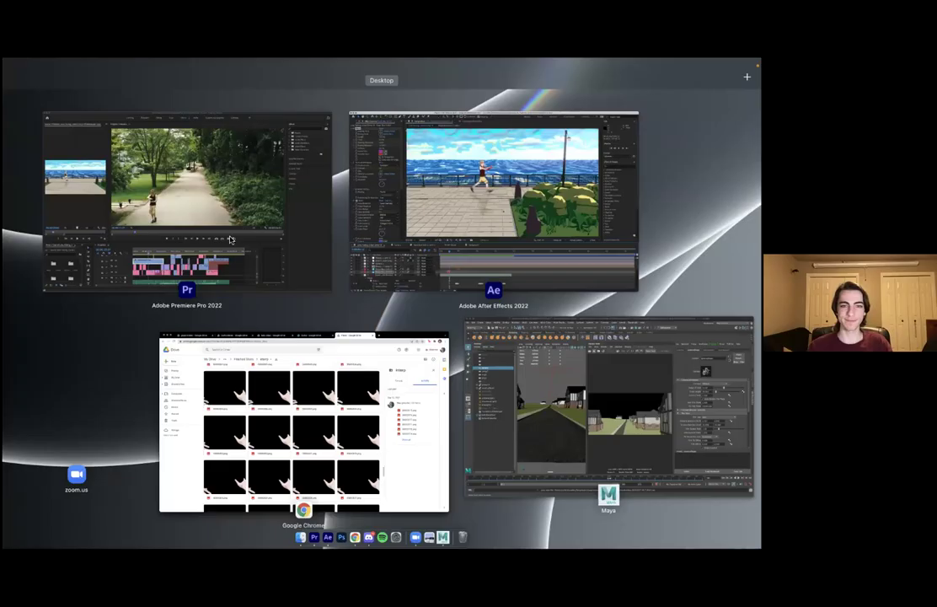
left_click(358, 125)
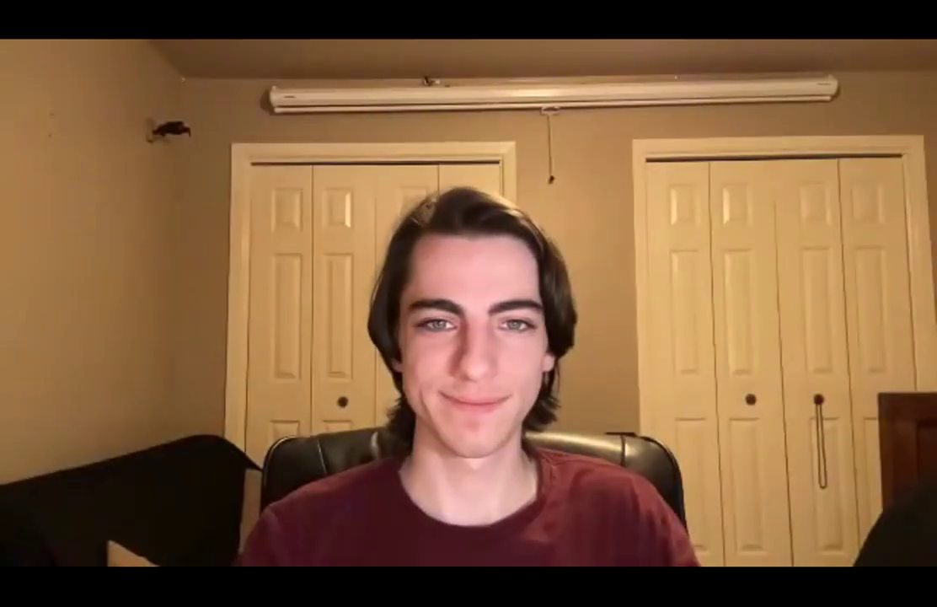